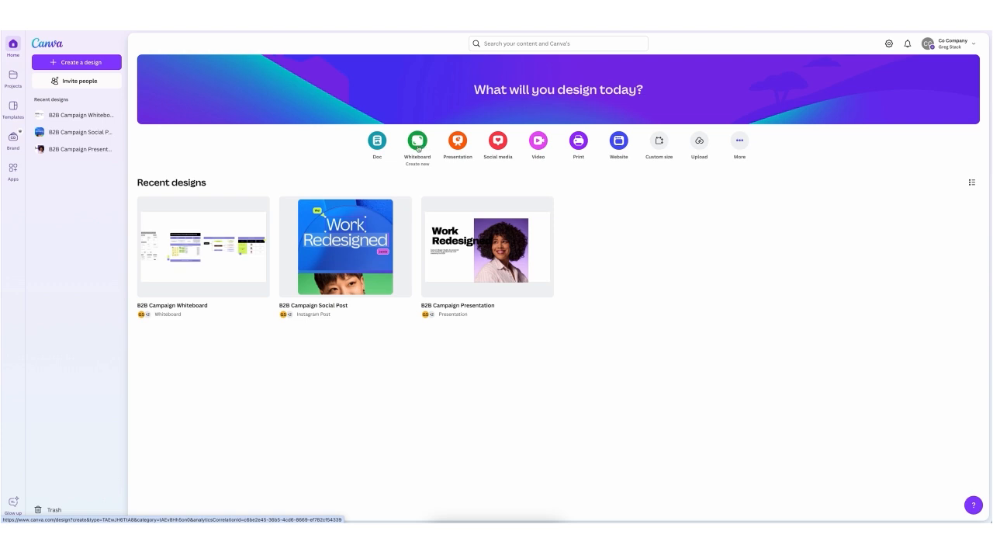
Step: Open the B2B Campaign Whiteboard design and bring its campaign brainstorming section into view
{"action": "left_click", "coordinate": [228, 235]}
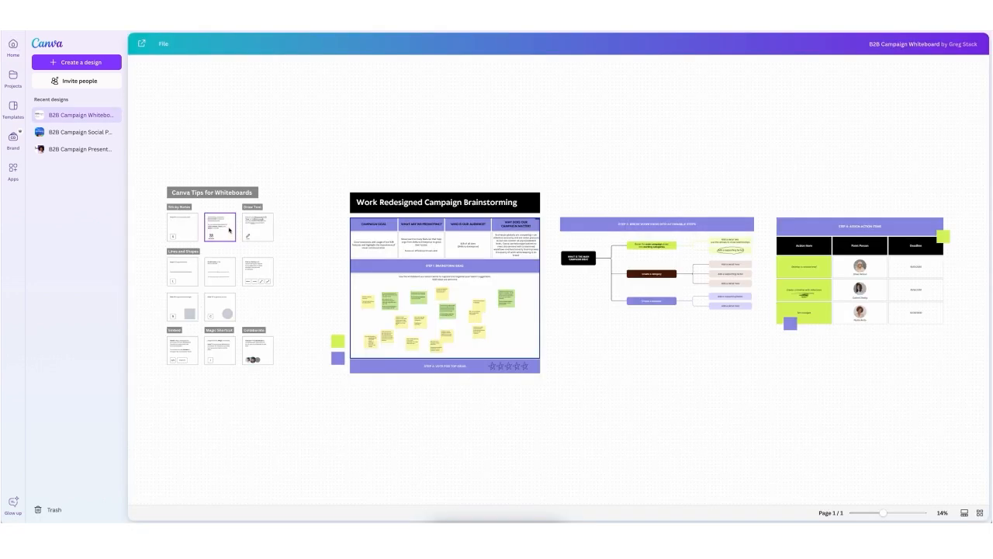
{"action": "scroll", "coordinate": [281, 170], "scroll_direction": "down", "scroll_amount": 5}
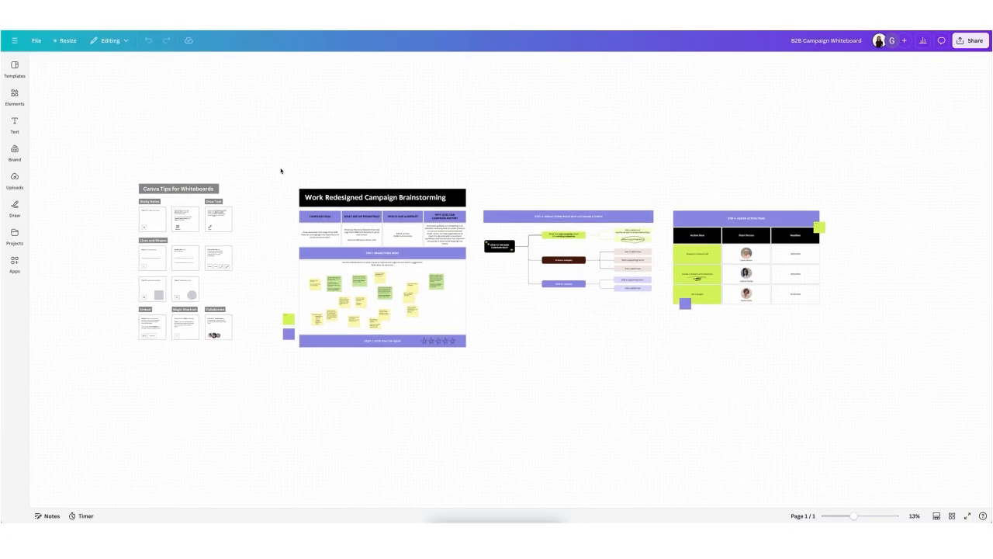
{"action": "scroll", "coordinate": [281, 170], "scroll_direction": "up", "scroll_amount": 5}
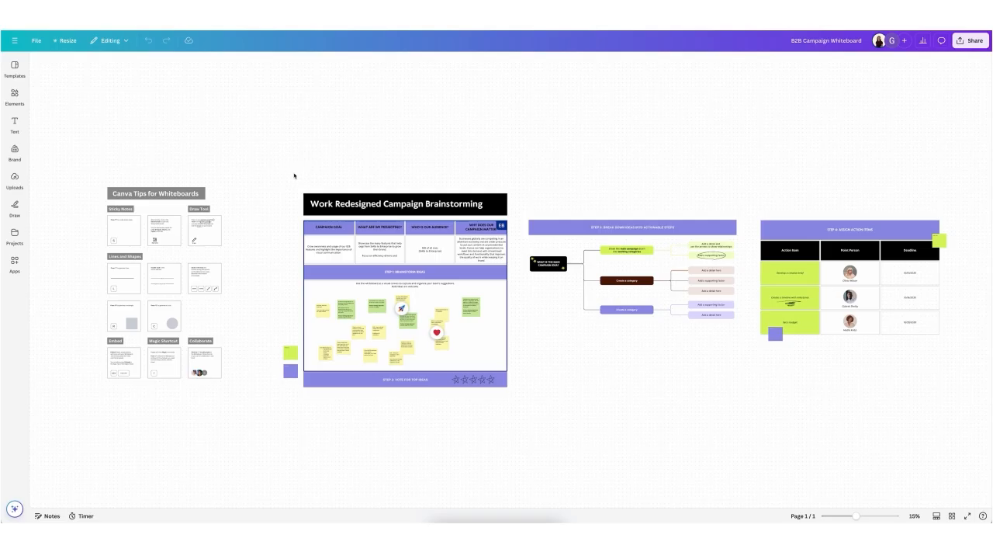
{"action": "scroll", "coordinate": [293, 201], "scroll_direction": "down", "scroll_amount": 2}
{"action": "scroll", "coordinate": [293, 201], "scroll_direction": "up", "scroll_amount": 5, "text": "ctrl"}
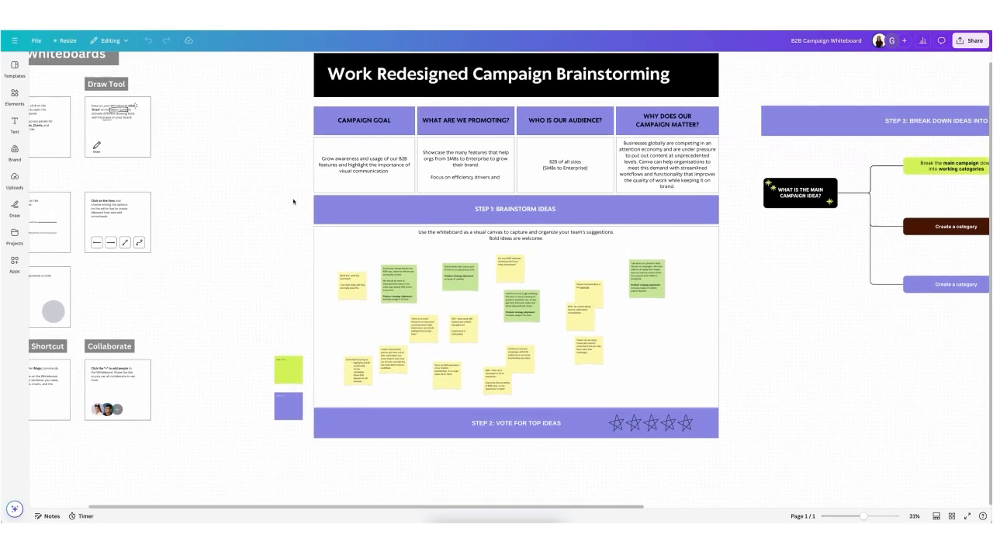
{"action": "scroll", "coordinate": [293, 201], "scroll_direction": "down", "scroll_amount": 2}
{"action": "scroll", "coordinate": [292, 201], "scroll_direction": "up", "scroll_amount": 2, "text": "ctrl"}
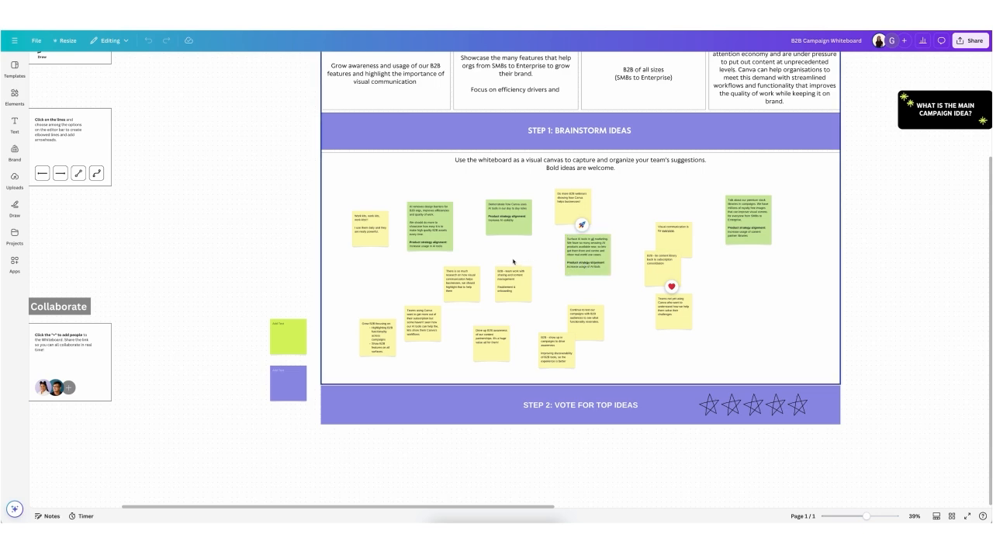
Step: Browse the available whiteboard templates, such as roadmaps, project plans and content calendars
{"action": "left_click", "coordinate": [17, 76]}
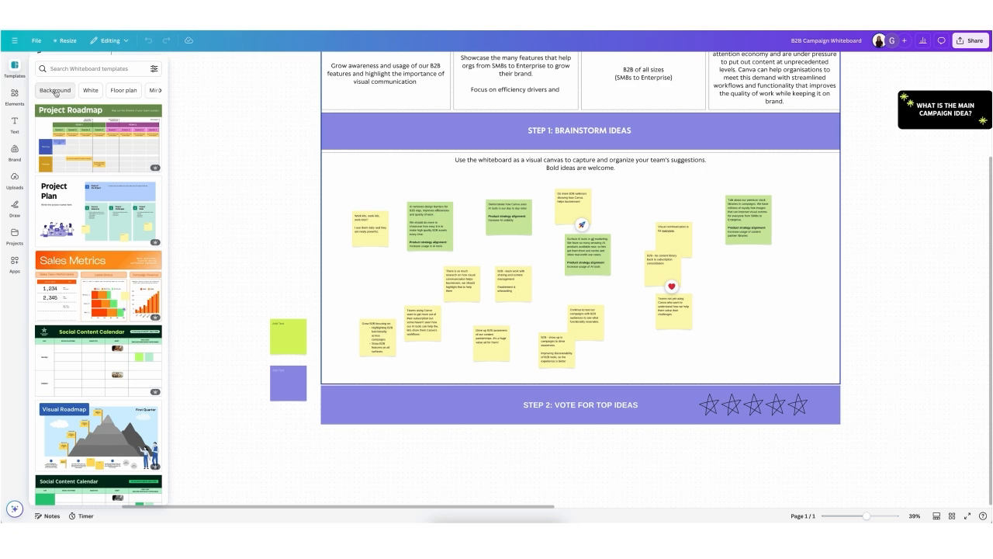
{"action": "scroll", "coordinate": [115, 170], "scroll_direction": "down", "scroll_amount": 3}
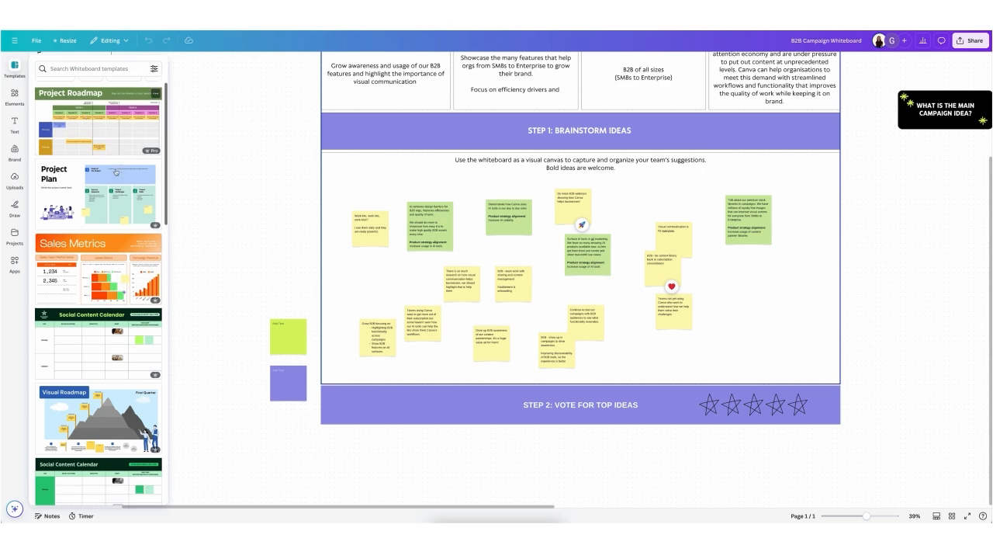
{"action": "scroll", "coordinate": [115, 173], "scroll_direction": "down", "scroll_amount": 3}
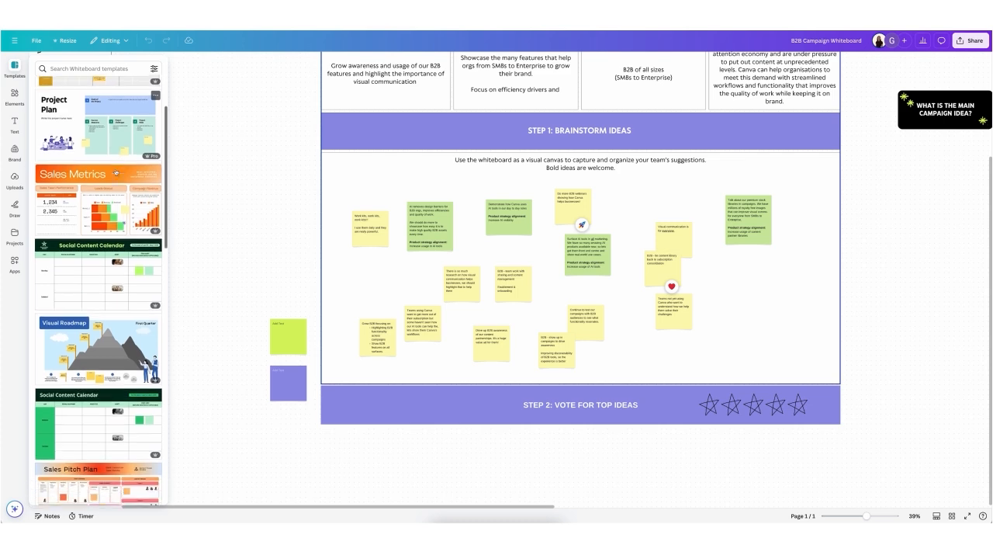
{"action": "scroll", "coordinate": [115, 173], "scroll_direction": "down", "scroll_amount": 4}
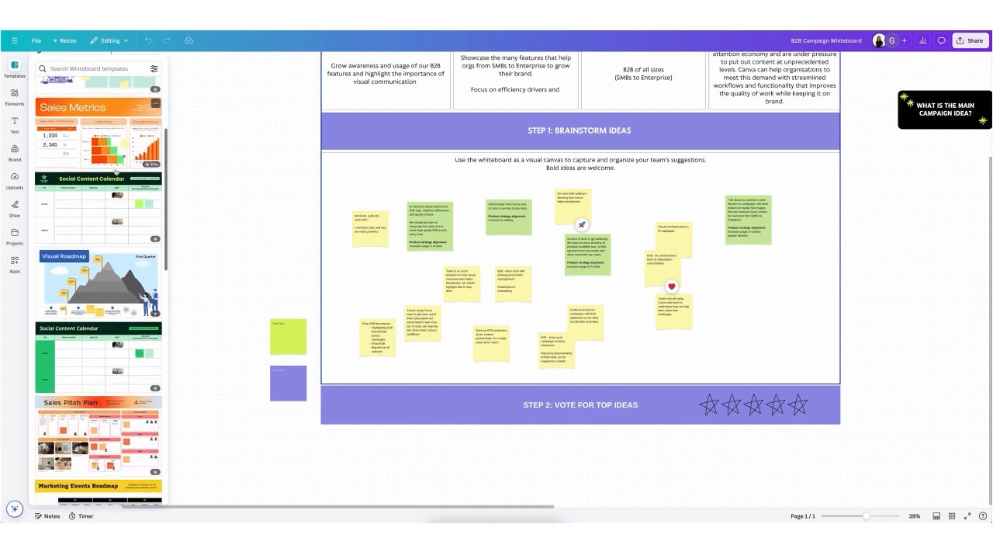
{"action": "scroll", "coordinate": [115, 170], "scroll_direction": "down", "scroll_amount": 4}
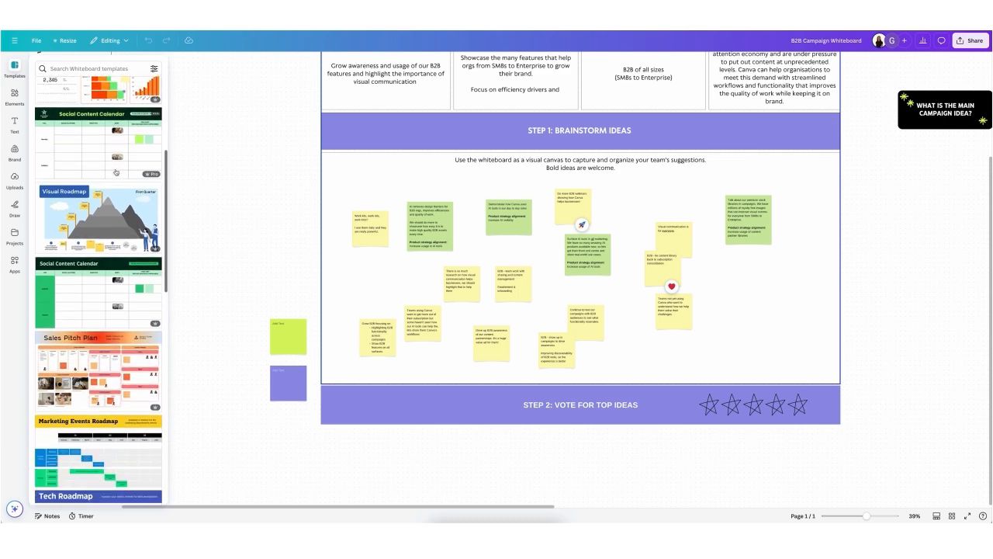
{"action": "scroll", "coordinate": [116, 172], "scroll_direction": "down", "scroll_amount": 4}
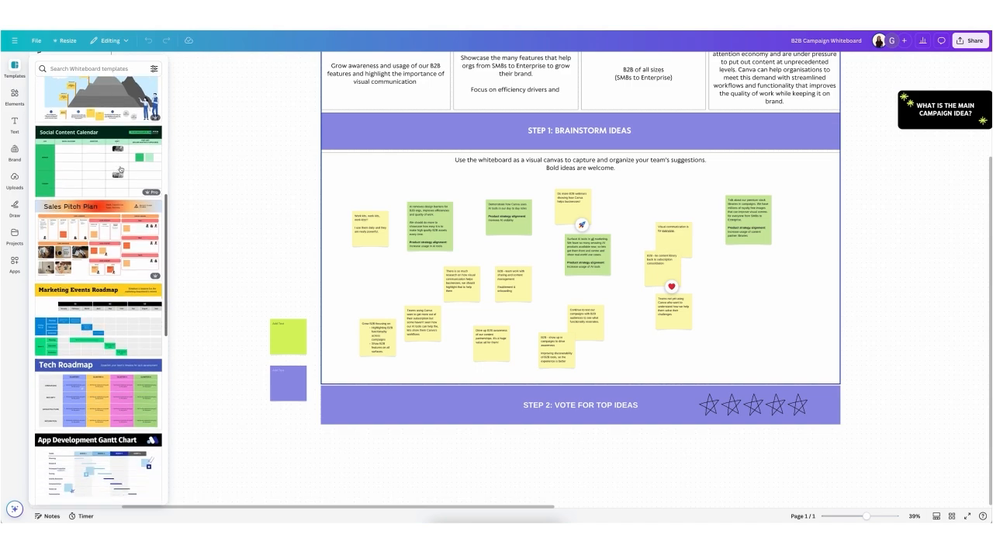
{"action": "left_click", "coordinate": [257, 162]}
{"action": "scroll", "coordinate": [253, 166], "scroll_direction": "right", "scroll_amount": 1}
{"action": "scroll", "coordinate": [253, 166], "scroll_direction": "up", "scroll_amount": 1}
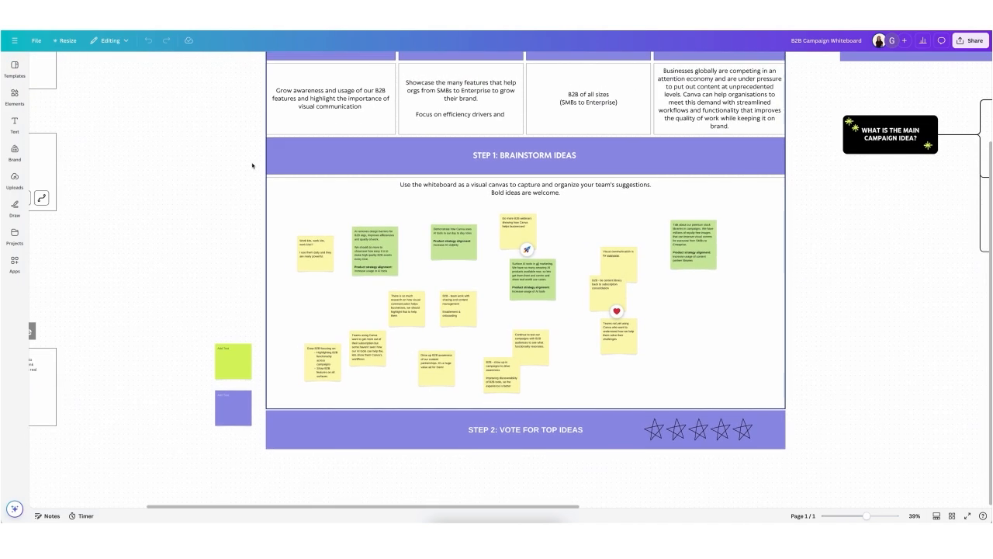
{"action": "scroll", "coordinate": [245, 165], "scroll_direction": "down", "scroll_amount": 2}
{"action": "scroll", "coordinate": [244, 165], "scroll_direction": "left", "scroll_amount": 1}
{"action": "scroll", "coordinate": [244, 165], "scroll_direction": "right", "scroll_amount": 2}
{"action": "scroll", "coordinate": [244, 164], "scroll_direction": "up", "scroll_amount": 1}
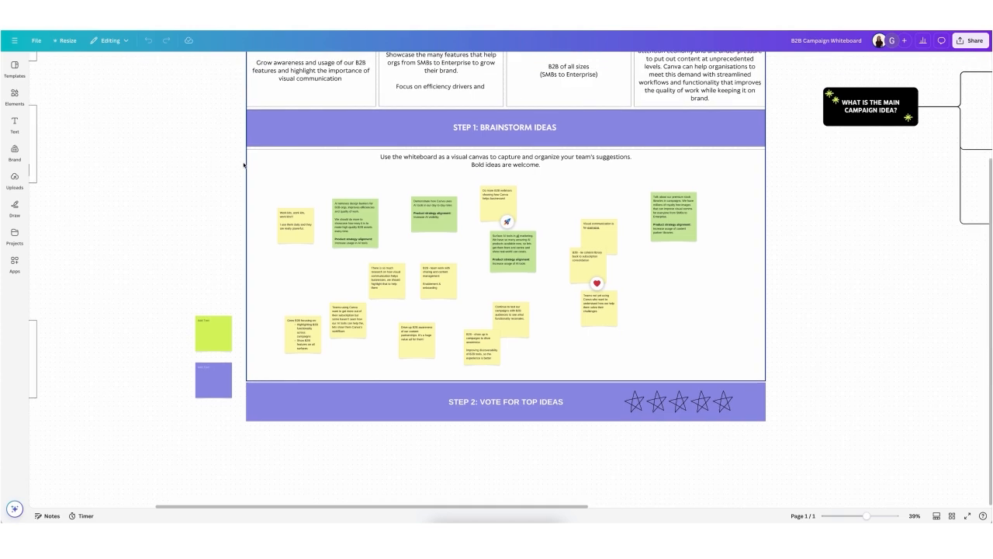
Step: Add a rocket reaction to the green sticky note about demonstrating how Canva uses AI tools in day-to-day roles
{"action": "scroll", "coordinate": [409, 185], "scroll_direction": "up", "scroll_amount": 3}
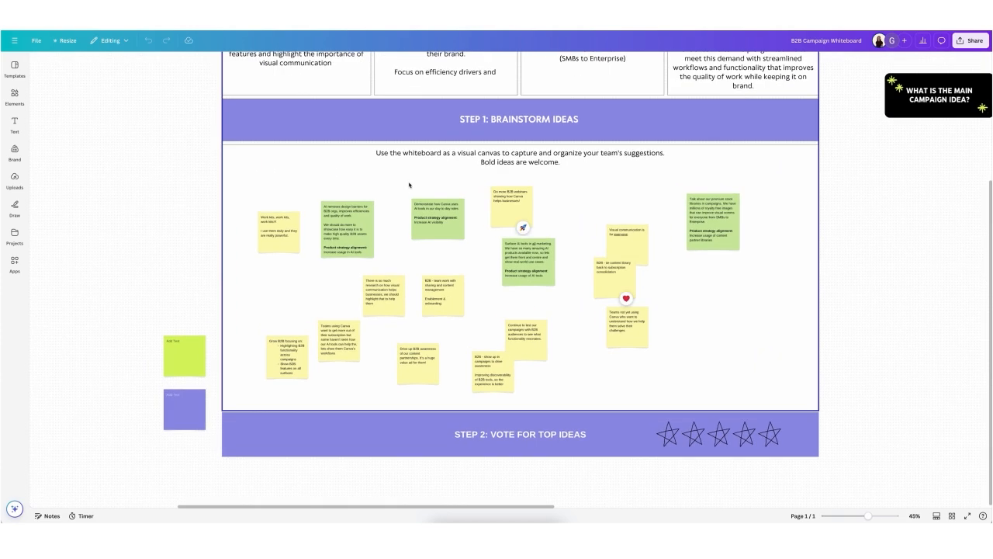
{"action": "scroll", "coordinate": [436, 189], "scroll_direction": "up", "scroll_amount": 4}
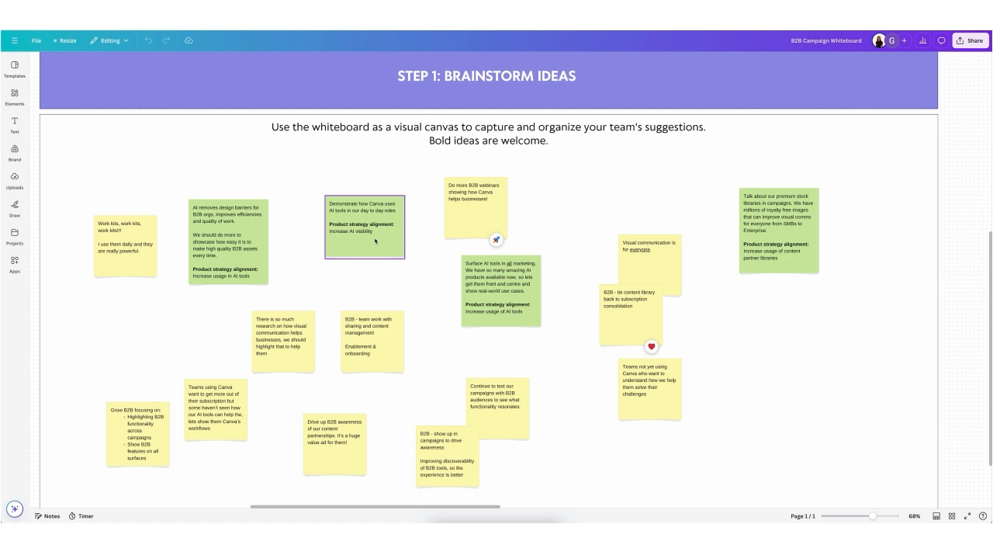
{"action": "left_click", "coordinate": [370, 243]}
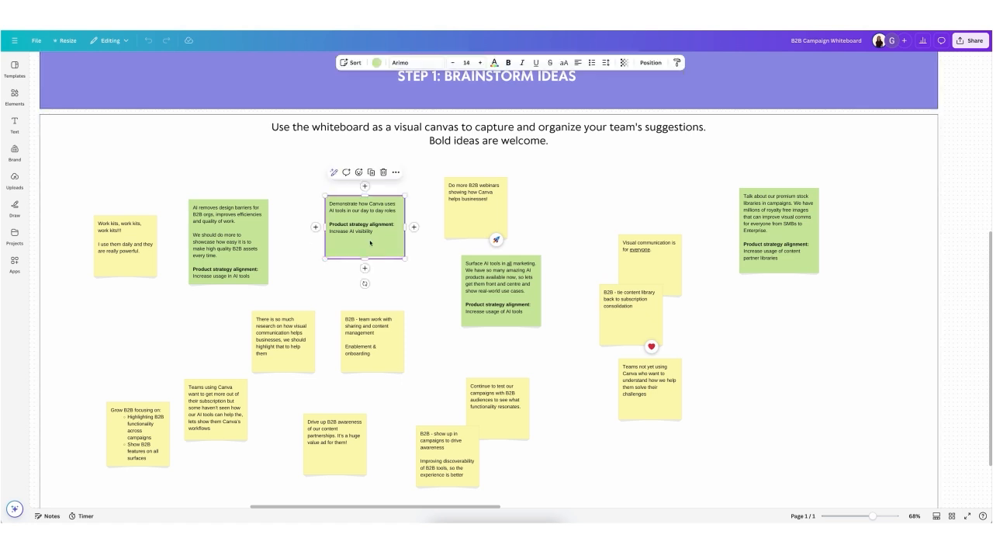
{"action": "left_click", "coordinate": [358, 172]}
{"action": "left_click", "coordinate": [366, 191]}
Step: Add a vote to the rocket reaction on the B2B webinars note and the heart reaction on the content library note
{"action": "left_click", "coordinate": [495, 240]}
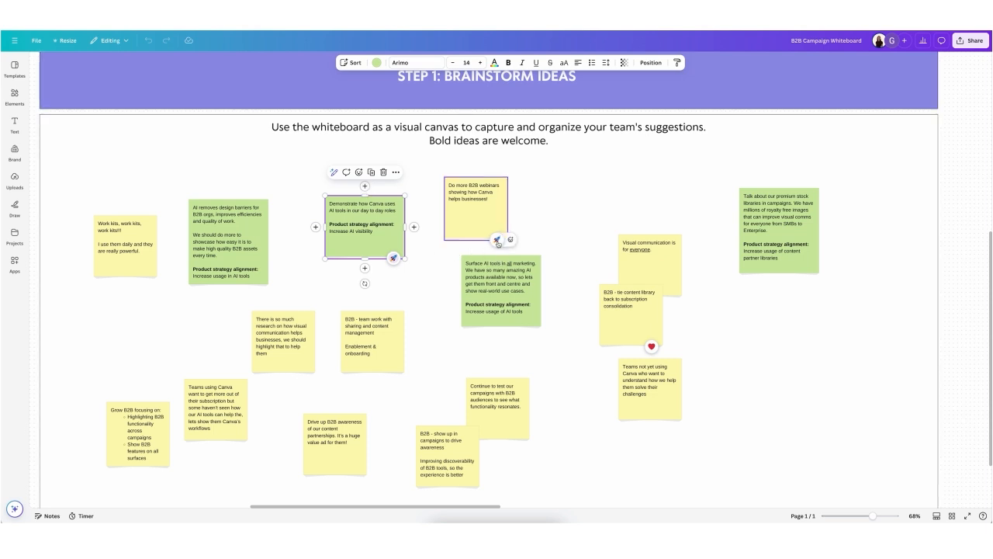
{"action": "left_click", "coordinate": [652, 346]}
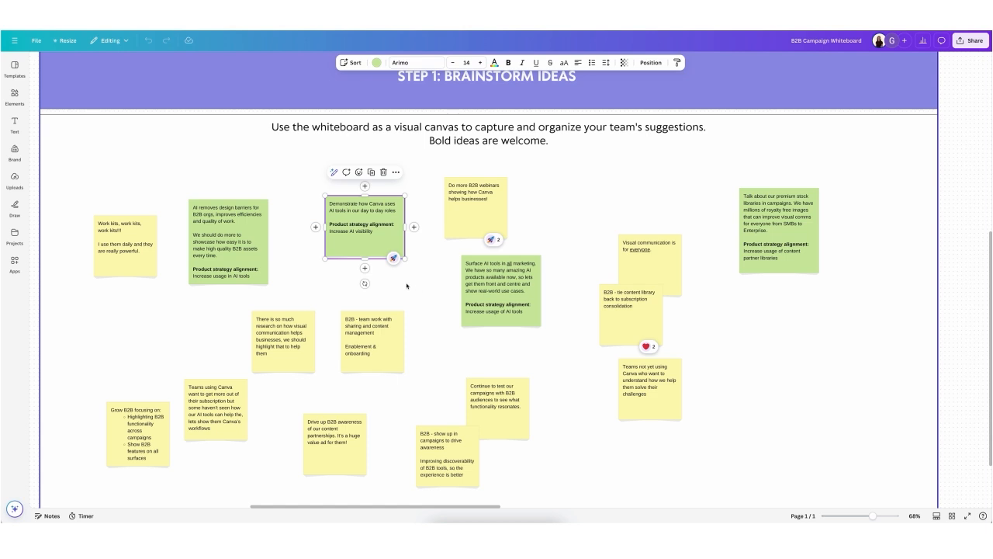
{"action": "left_click", "coordinate": [314, 285]}
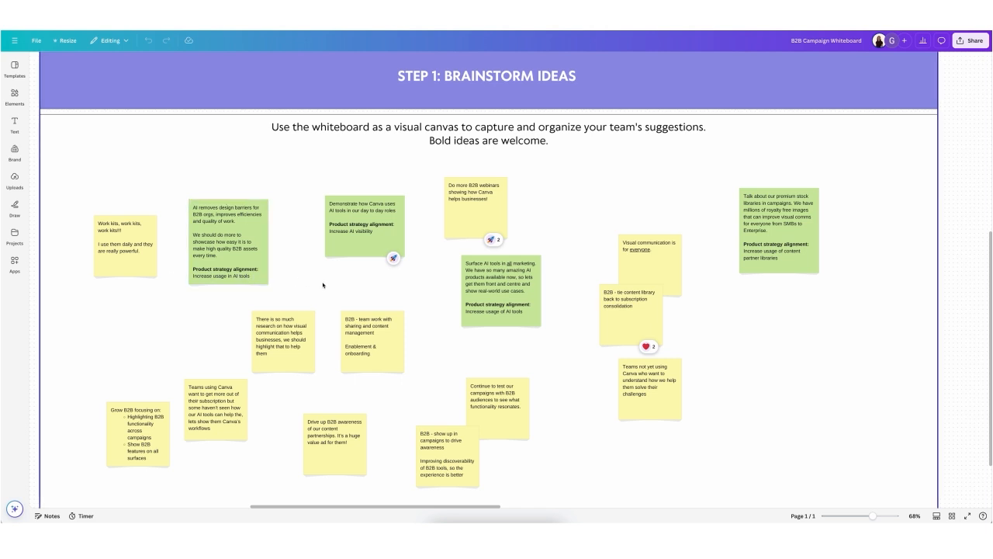
Step: Generate five B2B growth campaign ideas with Magic Write, prompting it to act like a marketing manager for a powerful, yet fun, business design software company
{"action": "scroll", "coordinate": [325, 284], "scroll_direction": "down", "scroll_amount": 1}
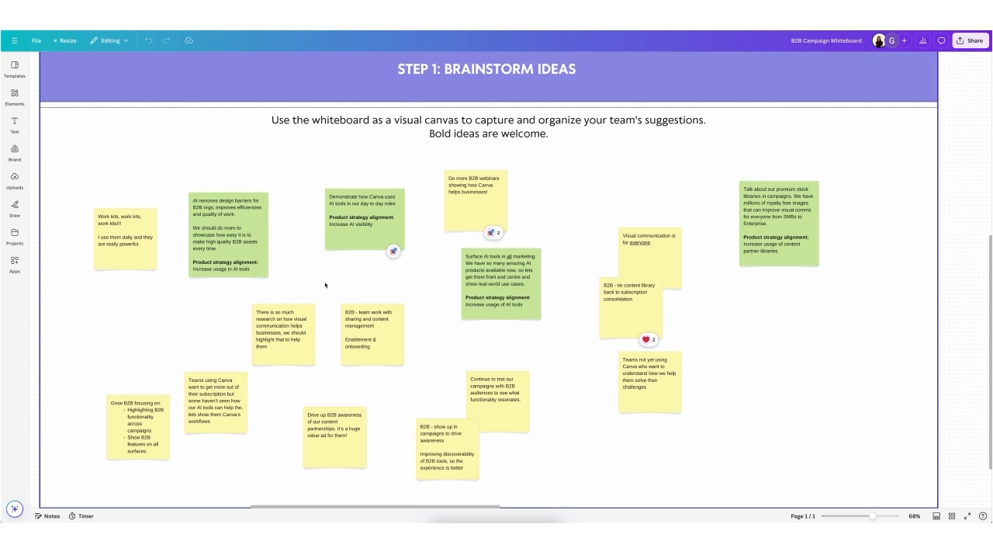
{"action": "key", "text": "slash"}
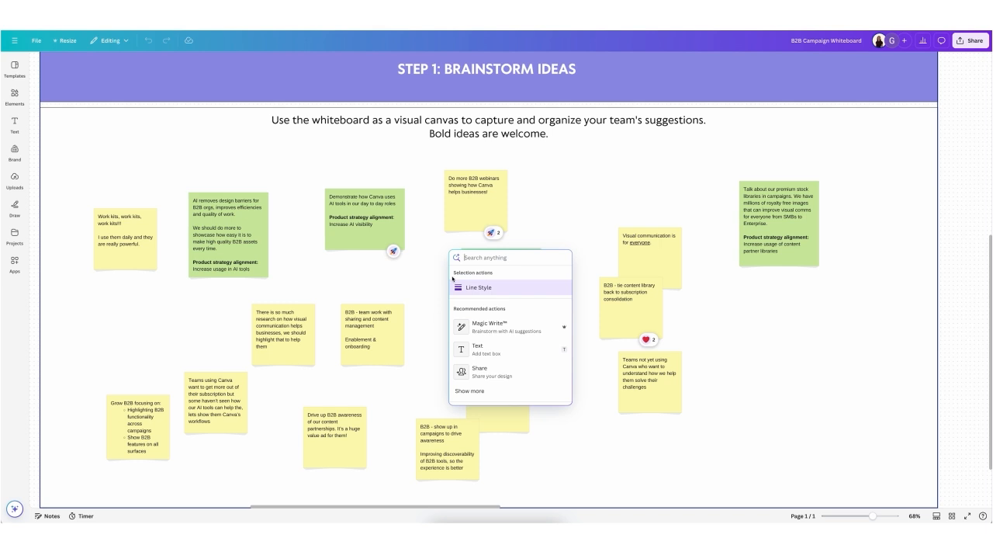
{"action": "left_click", "coordinate": [511, 334]}
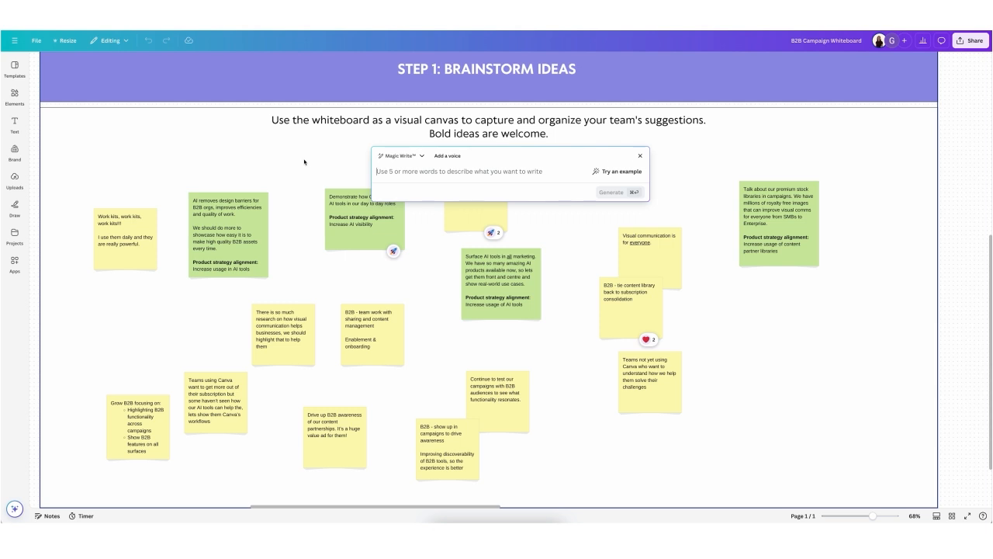
{"action": "type", "text": "Act like a marketing manager for a company that develops powerful, yet fun, design software for businesses. Please give me five ideas for a B2B campaign to help drive growth."}
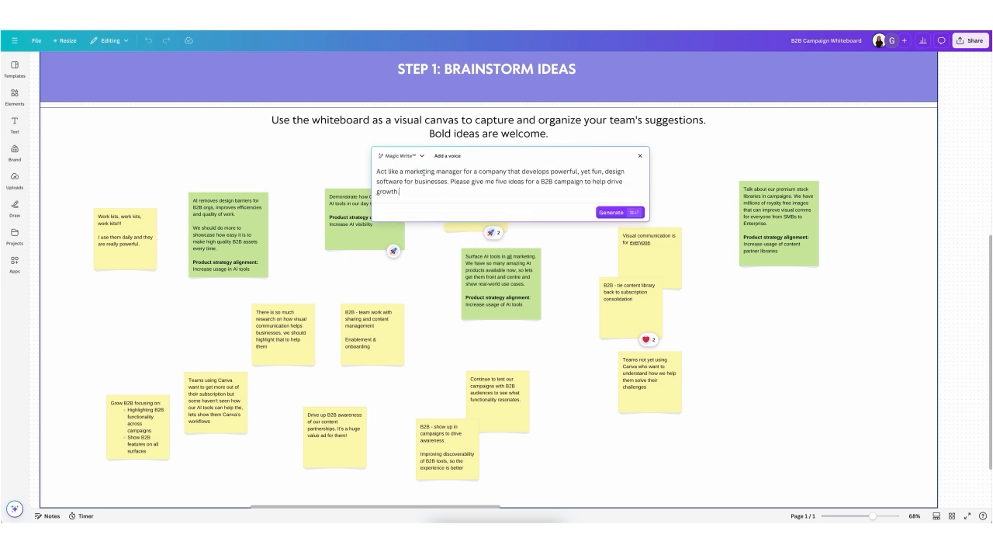
{"action": "left_click", "coordinate": [614, 213]}
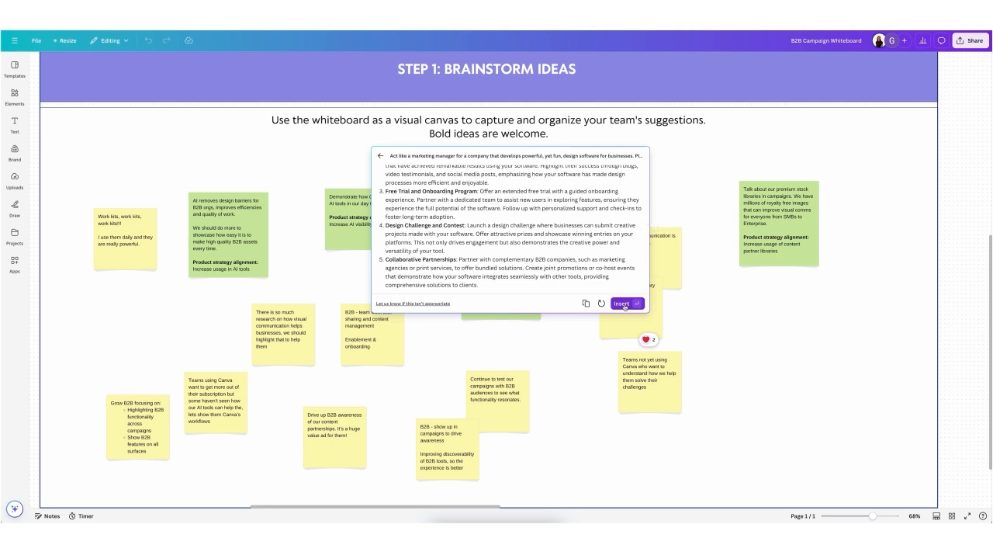
Step: Insert the generated campaign ideas, narrow their text box and place it in the lower-right corner of the brainstorm area
{"action": "left_click", "coordinate": [623, 304]}
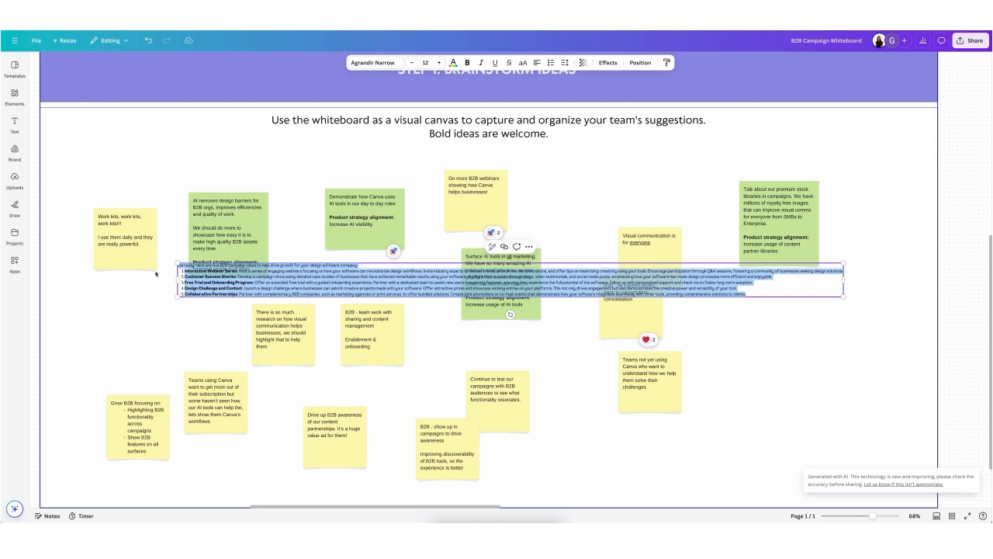
{"action": "left_click_drag", "start_coordinate": [619, 311], "coordinate": [712, 314]}
{"action": "left_click_drag", "start_coordinate": [782, 298], "coordinate": [886, 365]}
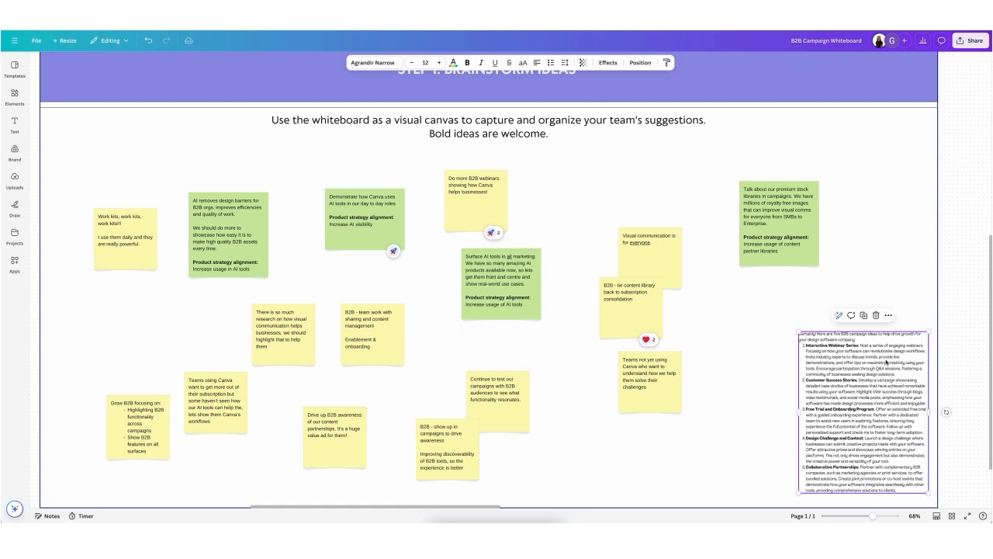
{"action": "left_click", "coordinate": [946, 207]}
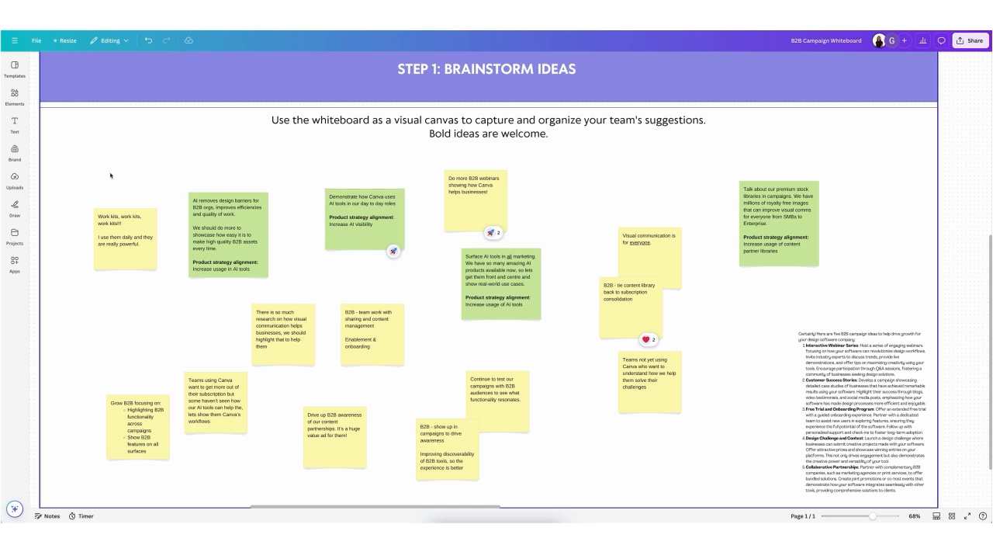
Step: Sort all the yellow and green sticky notes in the brainstorm area by color
{"action": "left_click_drag", "start_coordinate": [79, 166], "coordinate": [747, 482]}
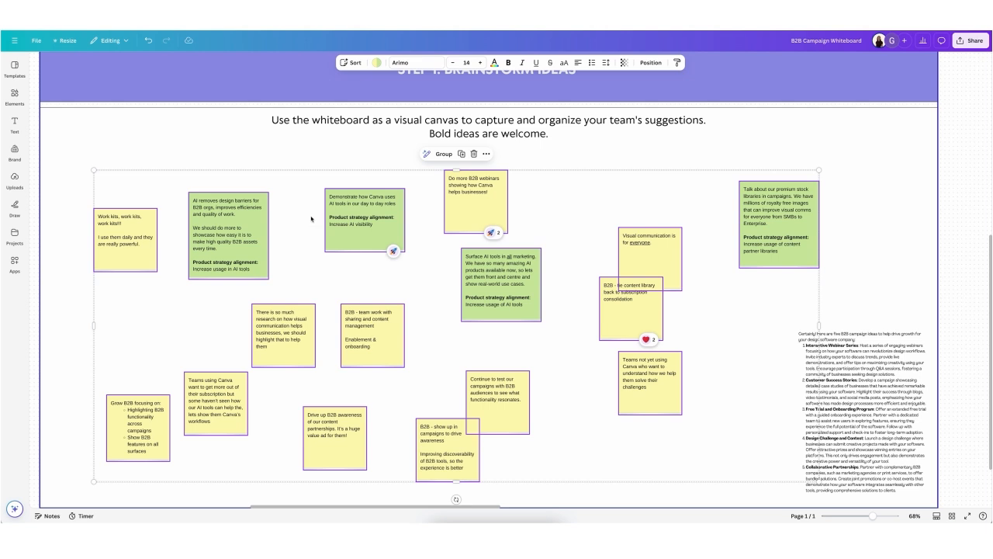
{"action": "left_click", "coordinate": [355, 63]}
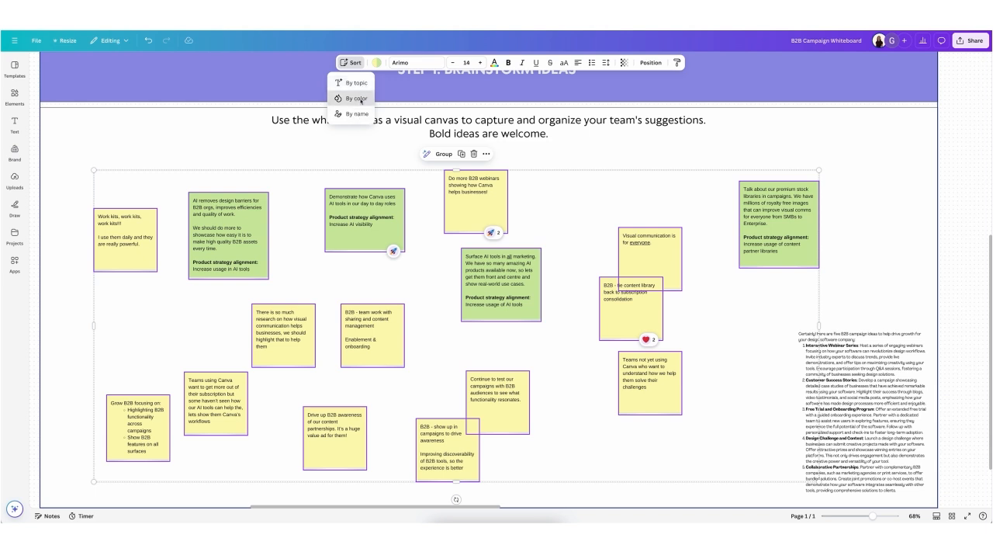
{"action": "left_click", "coordinate": [360, 99]}
{"action": "left_click", "coordinate": [536, 243]}
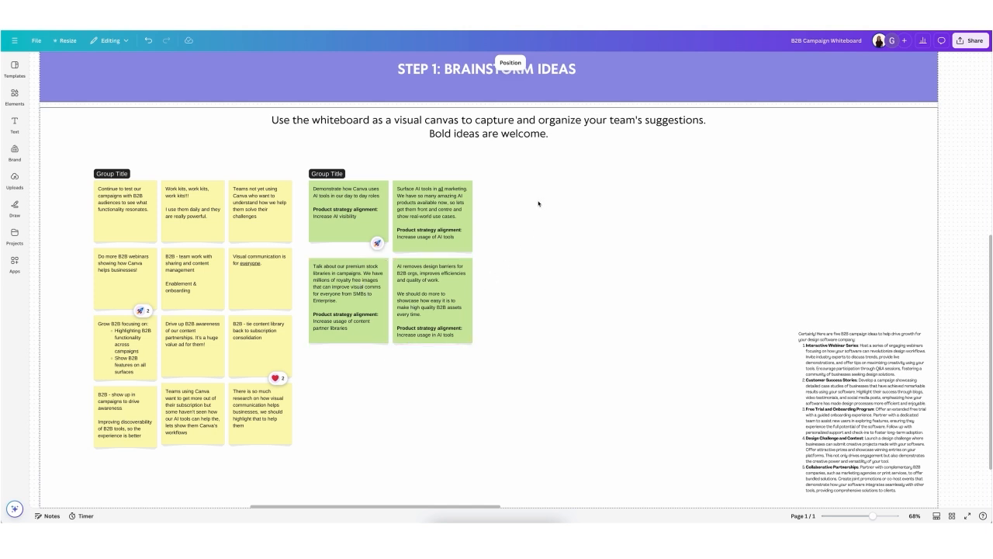
Step: Create an AI summary of the green sticky note group
{"action": "left_click_drag", "start_coordinate": [538, 203], "coordinate": [334, 320]}
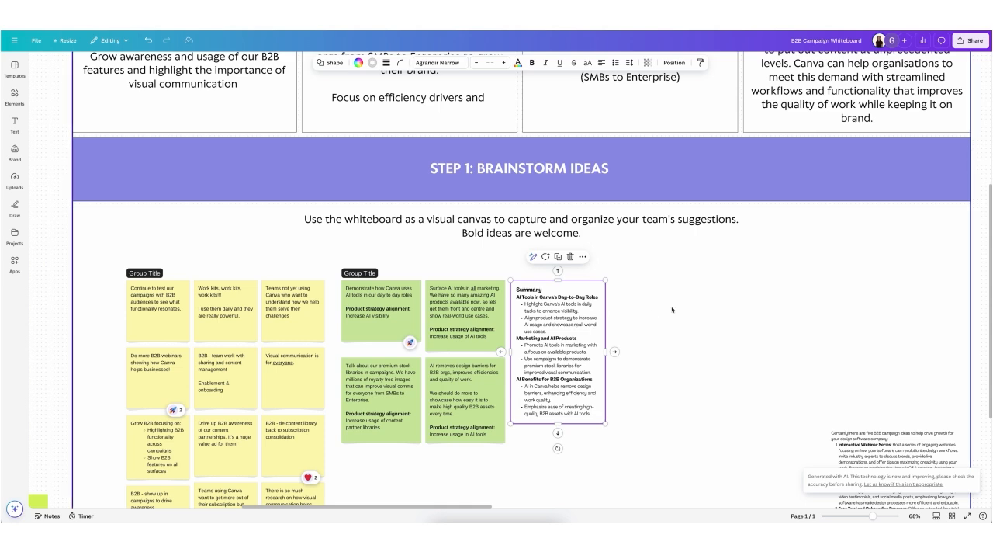
{"action": "left_click", "coordinate": [672, 310]}
Step: Create an AI summary of the twelve yellow sticky notes
{"action": "scroll", "coordinate": [661, 257], "scroll_direction": "down", "scroll_amount": 3}
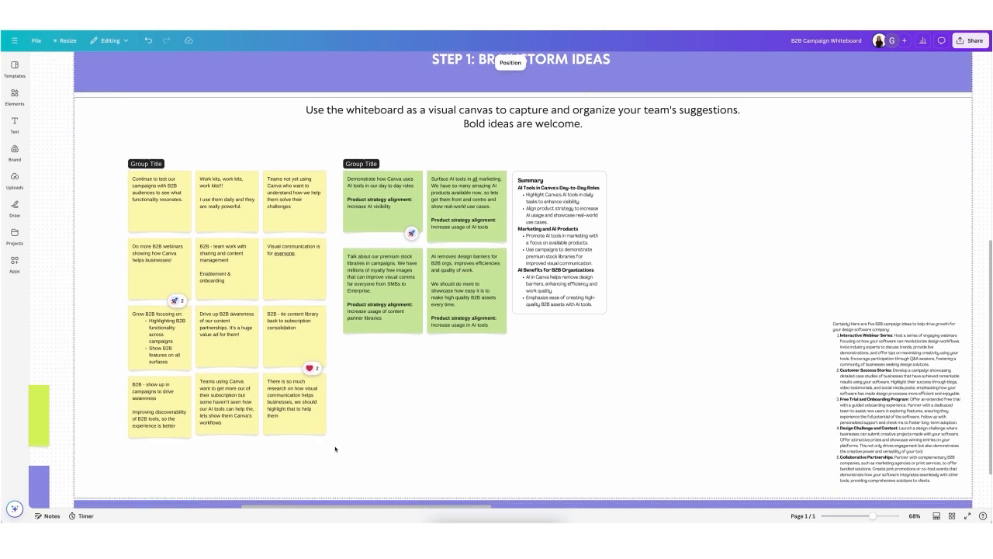
{"action": "left_click_drag", "start_coordinate": [336, 449], "coordinate": [129, 196]}
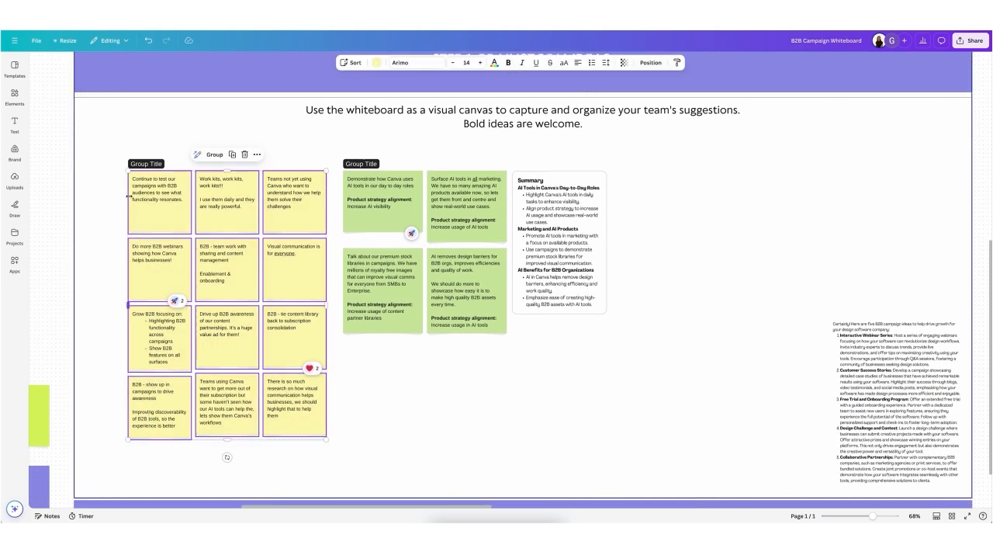
{"action": "left_click", "coordinate": [198, 155]}
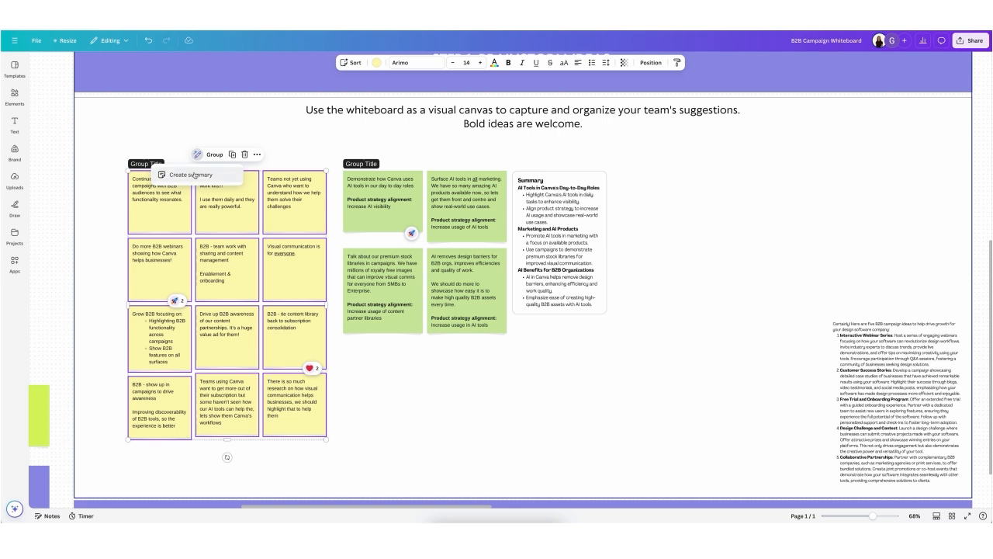
{"action": "left_click", "coordinate": [194, 176]}
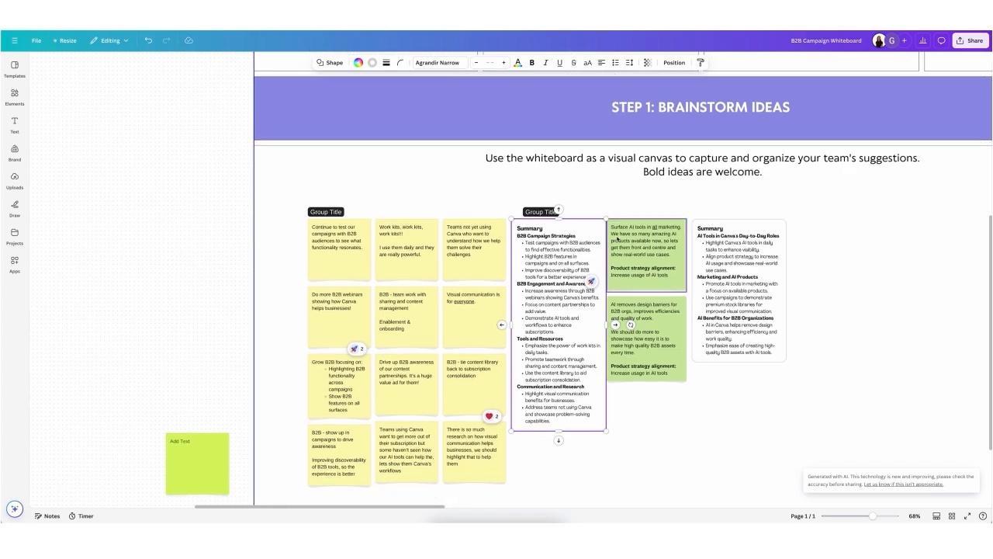
Step: Move the yellow notes' summary off the green notes to the empty space right of the green notes' summary
{"action": "scroll", "coordinate": [617, 239], "scroll_direction": "down", "scroll_amount": 1}
{"action": "scroll", "coordinate": [617, 240], "scroll_direction": "right", "scroll_amount": 2}
{"action": "left_click_drag", "start_coordinate": [441, 287], "coordinate": [730, 286]}
{"action": "scroll", "coordinate": [719, 221], "scroll_direction": "right", "scroll_amount": 2}
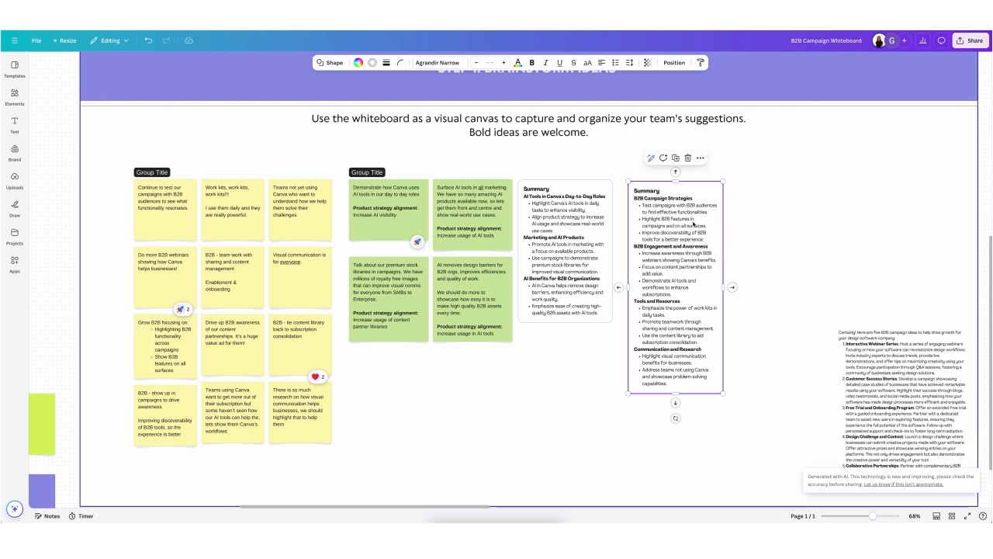
Step: Transform the whiteboard into a Summary doc with Magic Switch and open the resulting doc
{"action": "scroll", "coordinate": [695, 224], "scroll_direction": "right", "scroll_amount": 1}
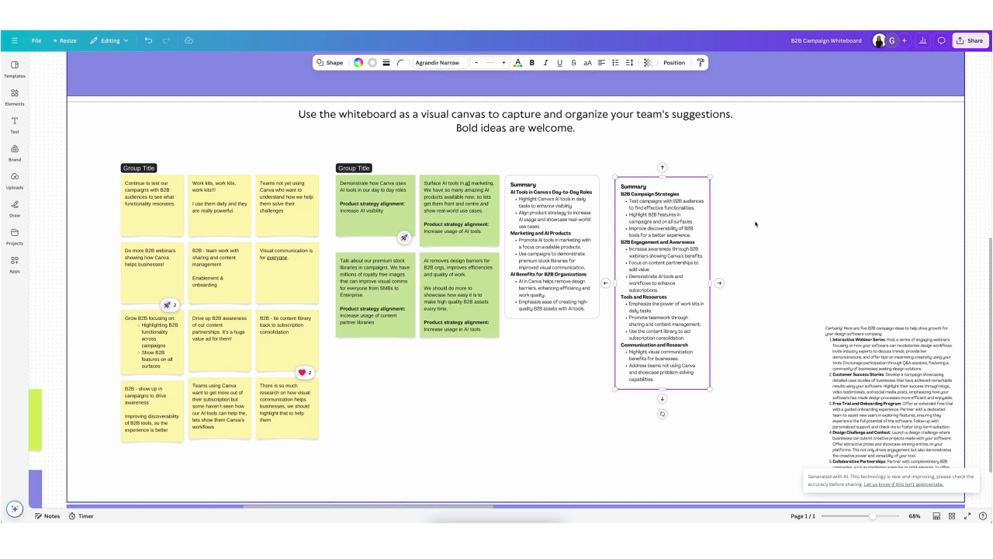
{"action": "left_click", "coordinate": [754, 224]}
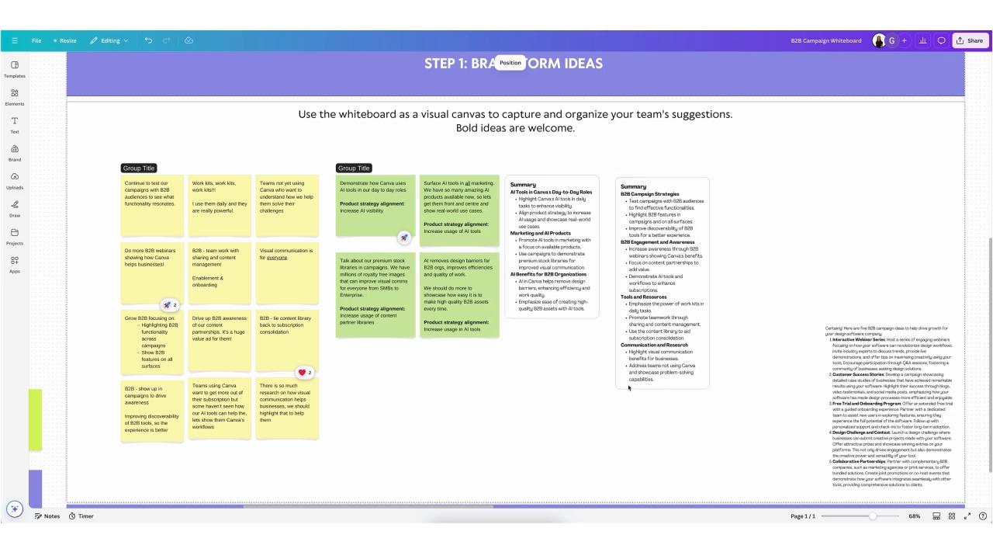
{"action": "left_click", "coordinate": [62, 41]}
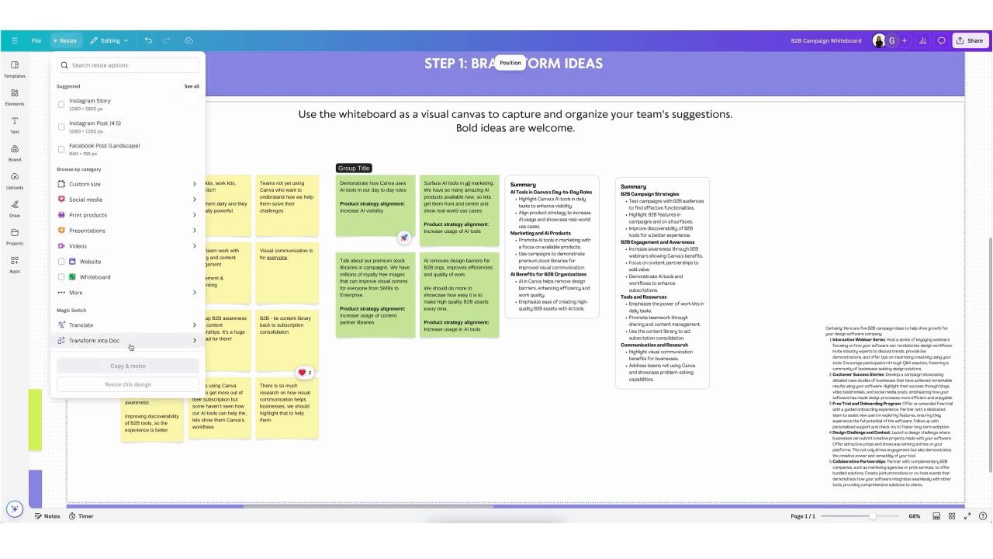
{"action": "left_click", "coordinate": [131, 342]}
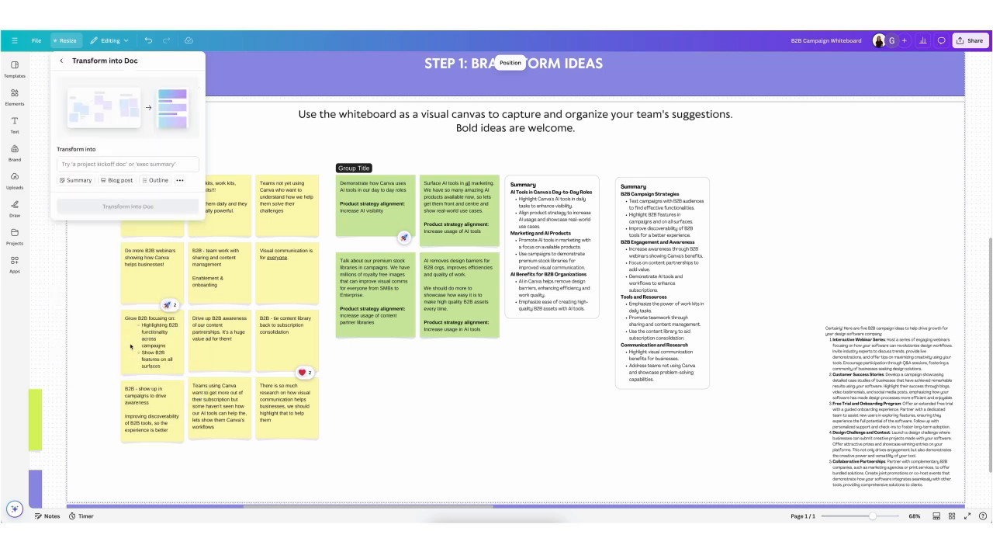
{"action": "left_click", "coordinate": [80, 181]}
{"action": "left_click", "coordinate": [128, 192]}
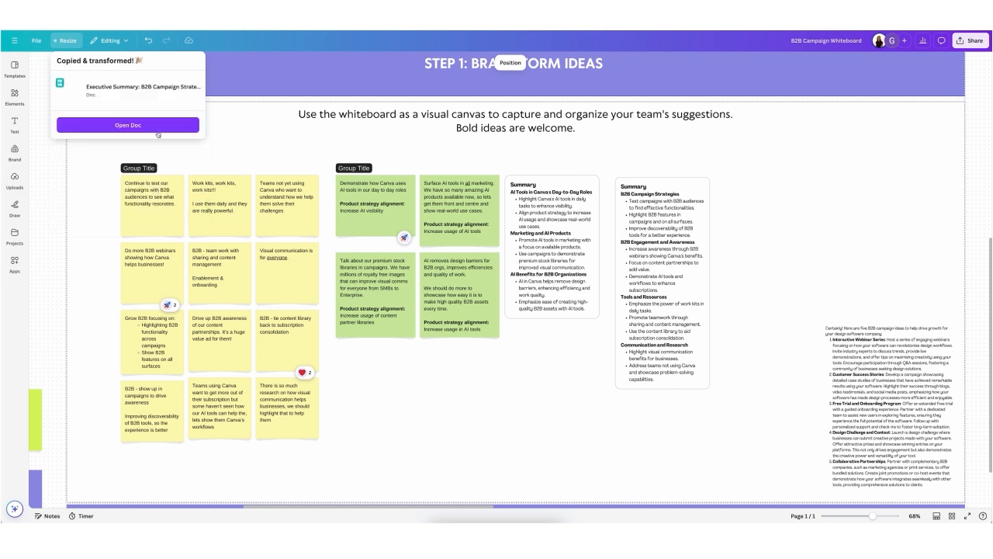
{"action": "left_click", "coordinate": [158, 128]}
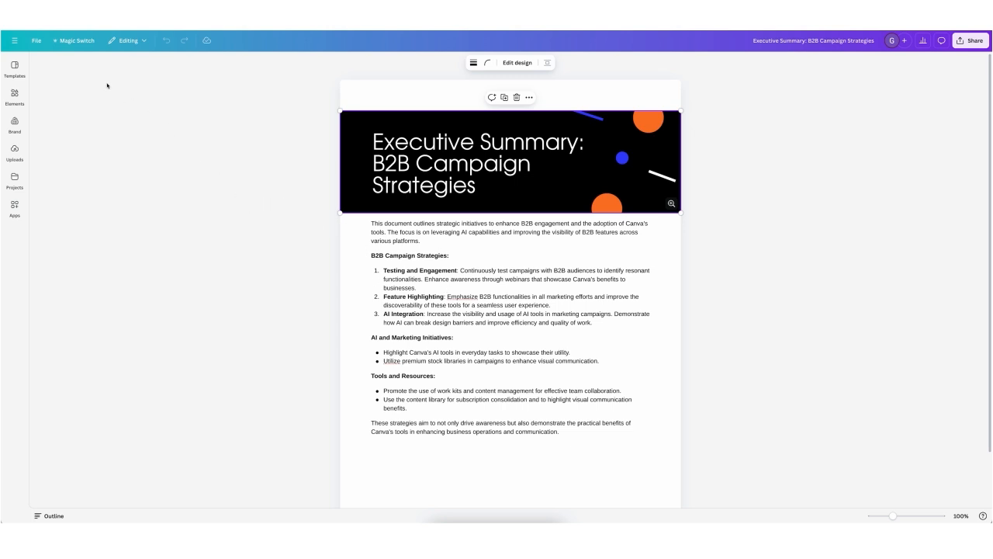
Step: Return to the home page, open the Marketing Work Kit from the templates, and dismiss its introduction
{"action": "left_click", "coordinate": [16, 65]}
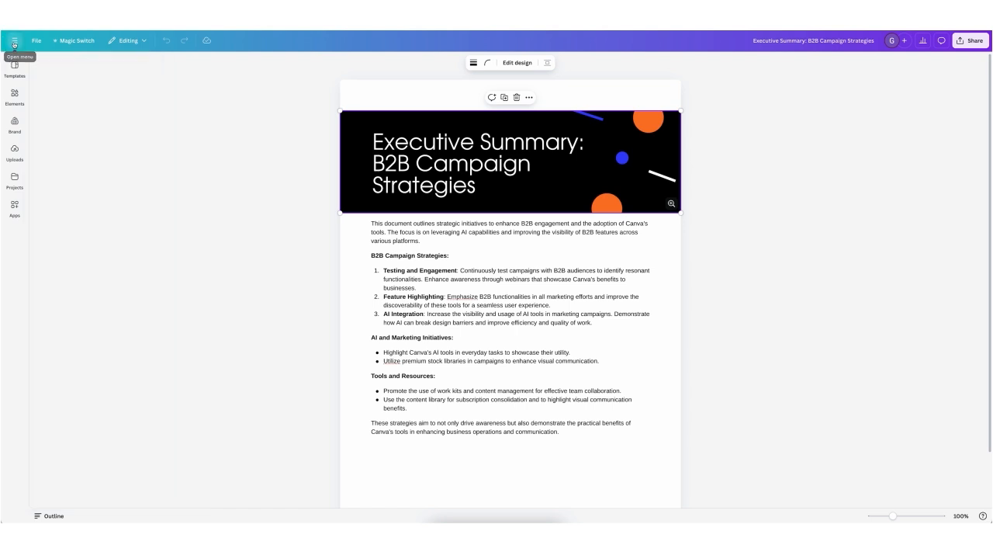
{"action": "left_click", "coordinate": [14, 40]}
{"action": "left_click", "coordinate": [13, 45]}
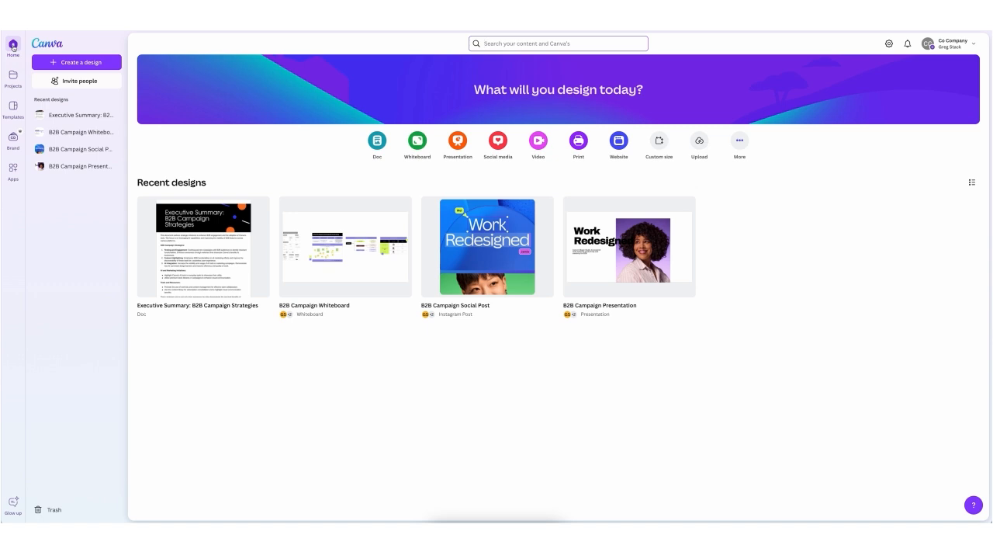
{"action": "left_click", "coordinate": [13, 109]}
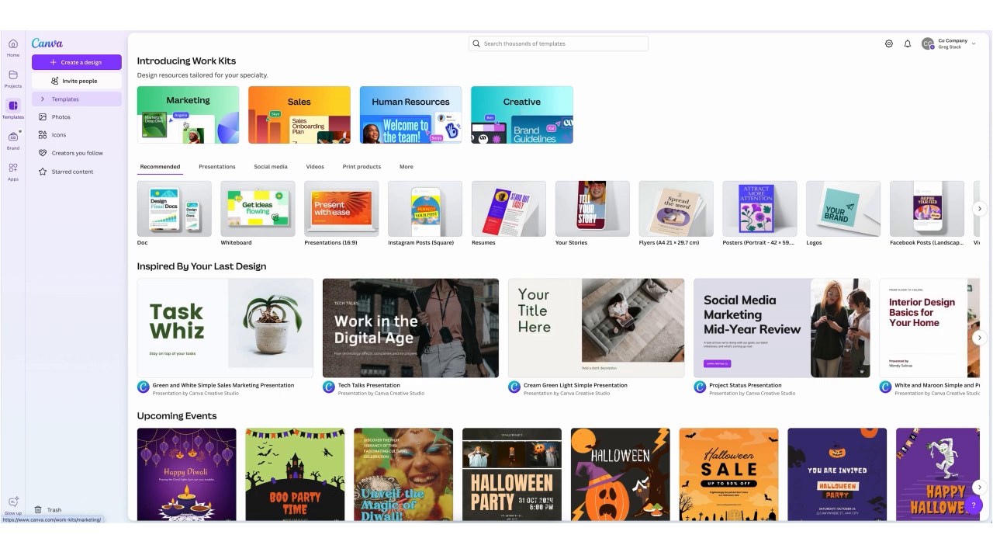
{"action": "left_click", "coordinate": [187, 124]}
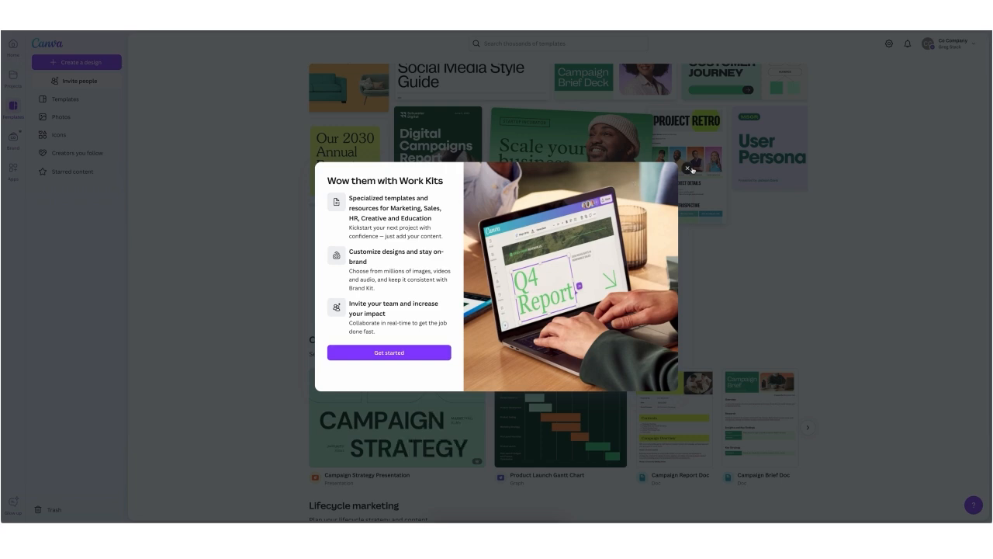
{"action": "left_click", "coordinate": [688, 169]}
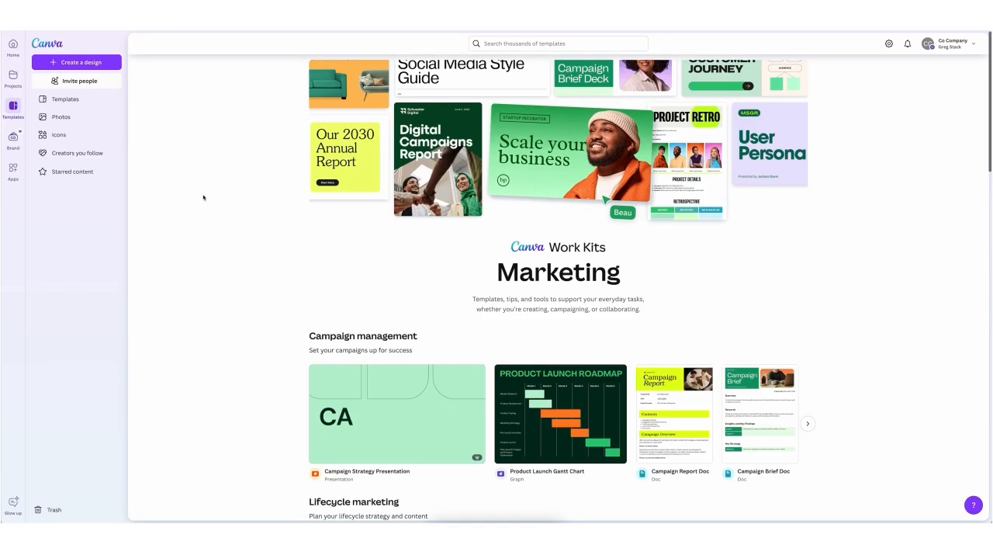
Step: Browse the Marketing Work Kit's templates from Campaign management down to Campaign assets, including further items in the first three collections
{"action": "scroll", "coordinate": [204, 197], "scroll_direction": "down", "scroll_amount": 2}
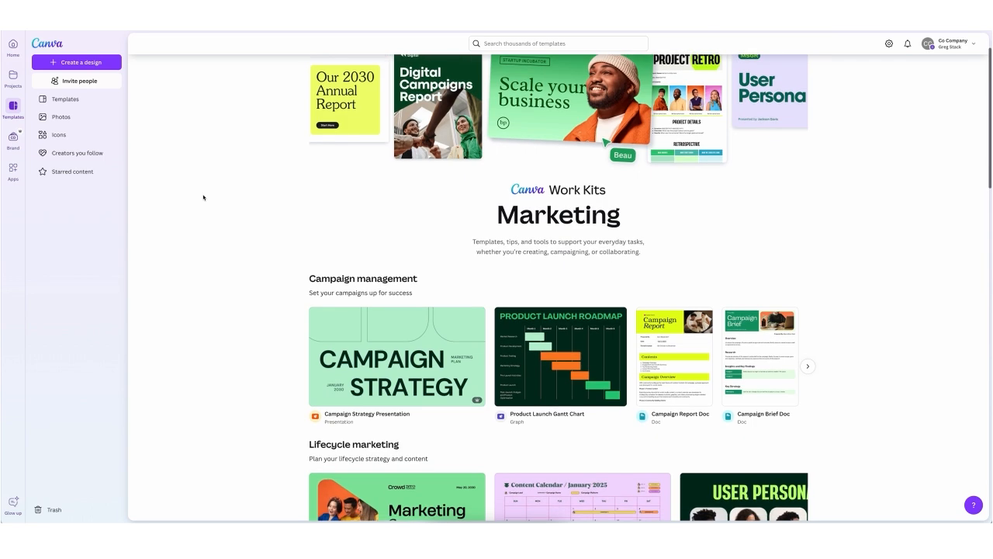
{"action": "scroll", "coordinate": [203, 197], "scroll_direction": "down", "scroll_amount": 2}
{"action": "scroll", "coordinate": [203, 197], "scroll_direction": "down", "scroll_amount": 3}
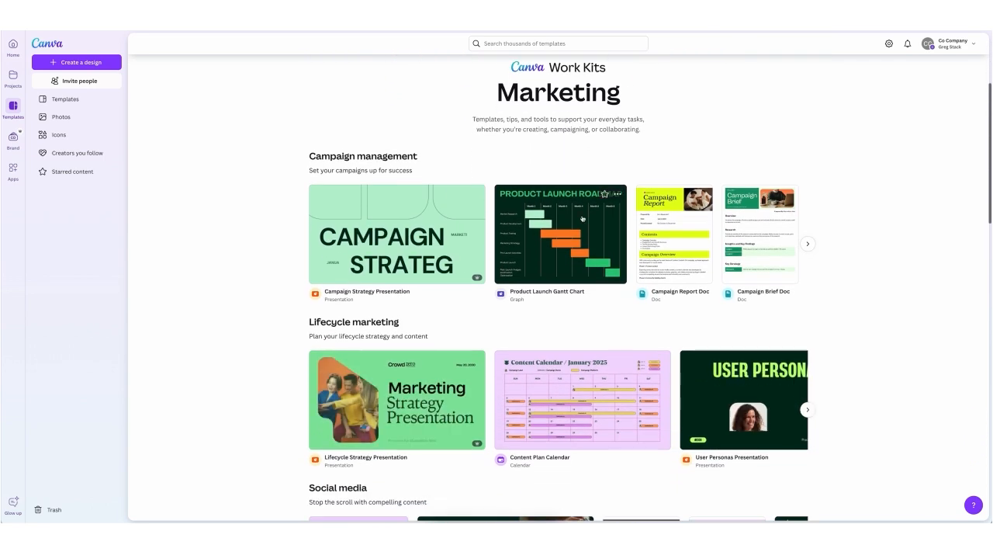
{"action": "left_click", "coordinate": [807, 245]}
{"action": "scroll", "coordinate": [867, 266], "scroll_direction": "down", "scroll_amount": 3}
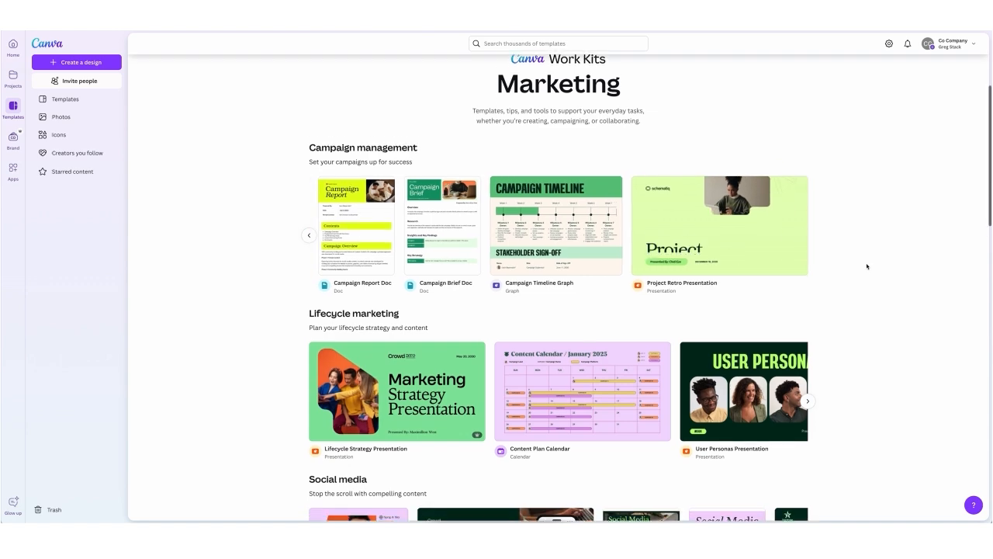
{"action": "left_click", "coordinate": [809, 331]}
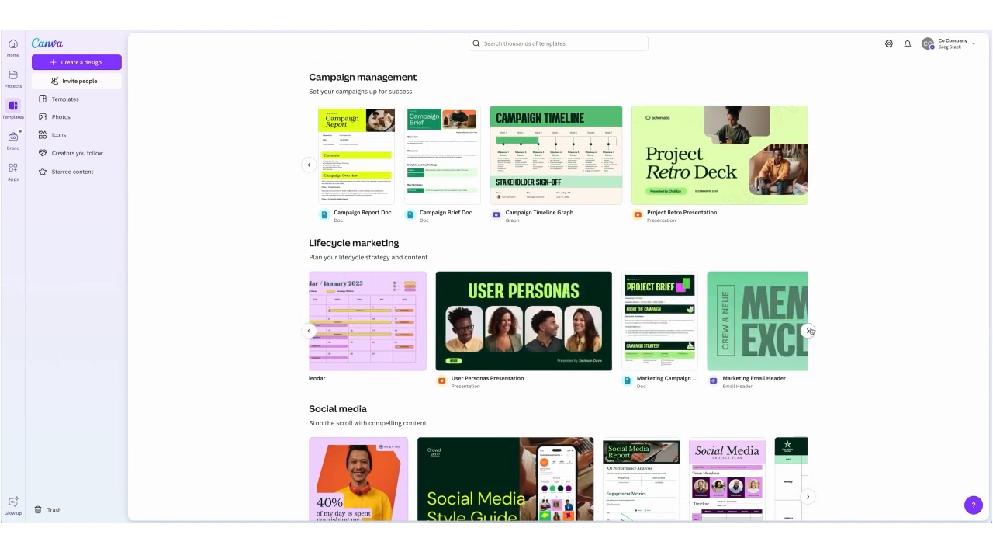
{"action": "scroll", "coordinate": [810, 330], "scroll_direction": "down", "scroll_amount": 3}
{"action": "scroll", "coordinate": [810, 330], "scroll_direction": "down", "scroll_amount": 2}
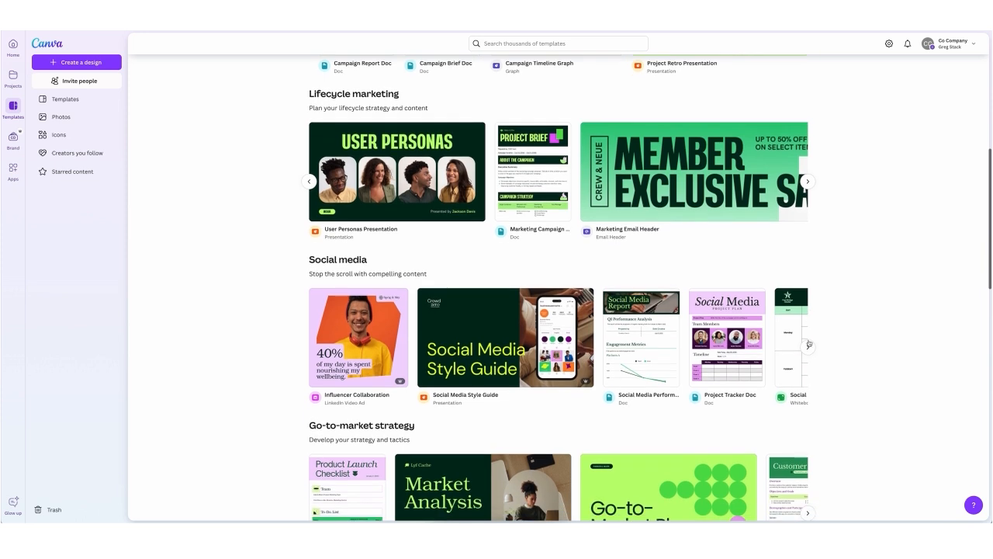
{"action": "left_click", "coordinate": [808, 346]}
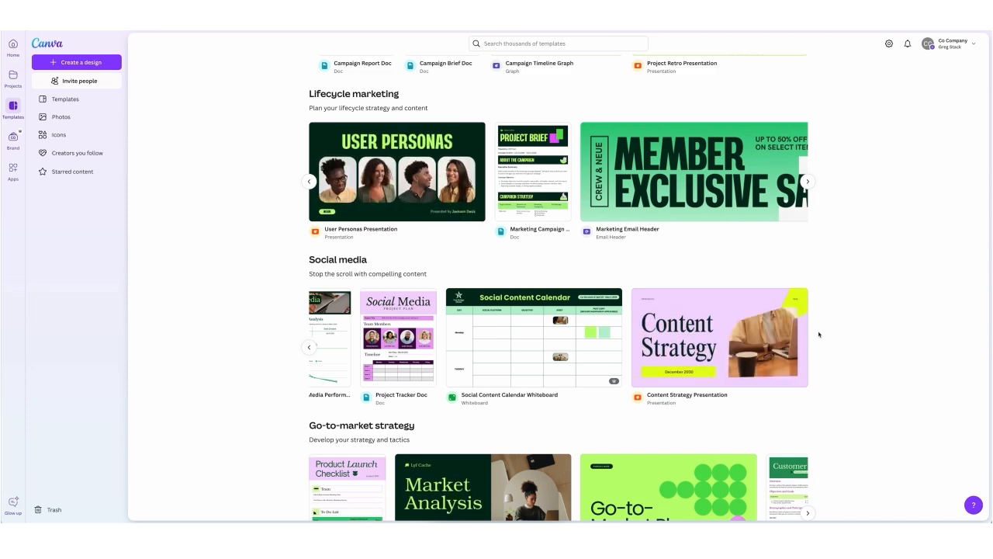
{"action": "scroll", "coordinate": [818, 332], "scroll_direction": "down", "scroll_amount": 2}
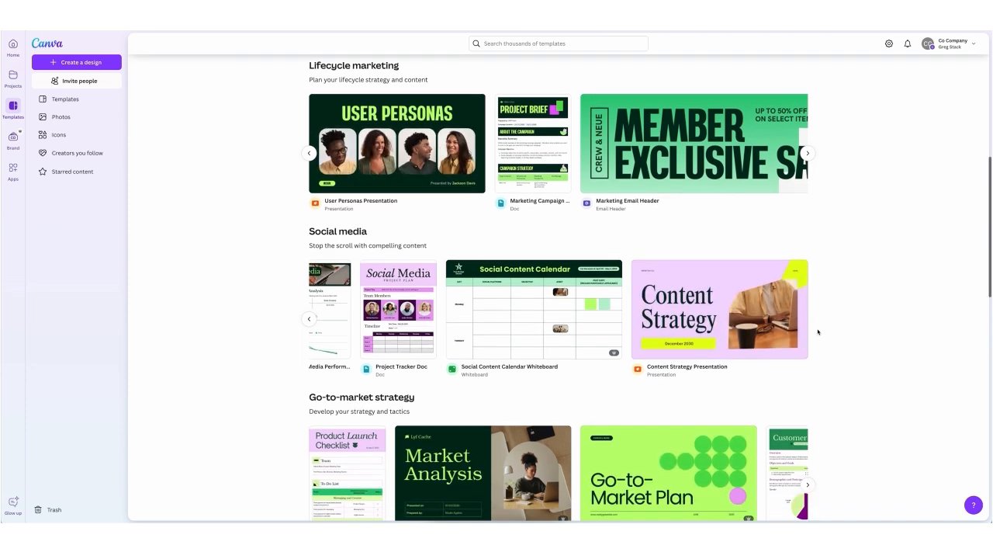
{"action": "scroll", "coordinate": [818, 332], "scroll_direction": "down", "scroll_amount": 2}
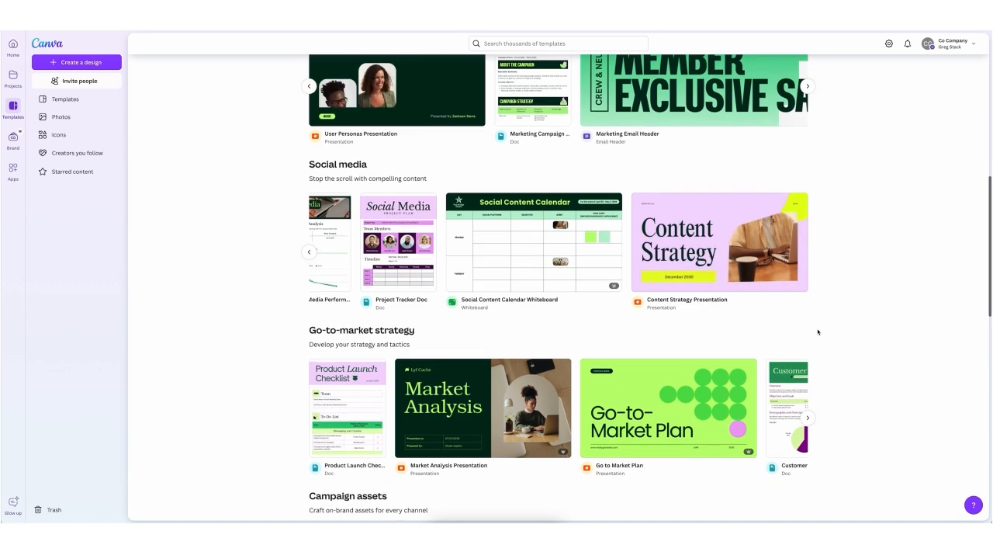
{"action": "scroll", "coordinate": [818, 332], "scroll_direction": "down", "scroll_amount": 3}
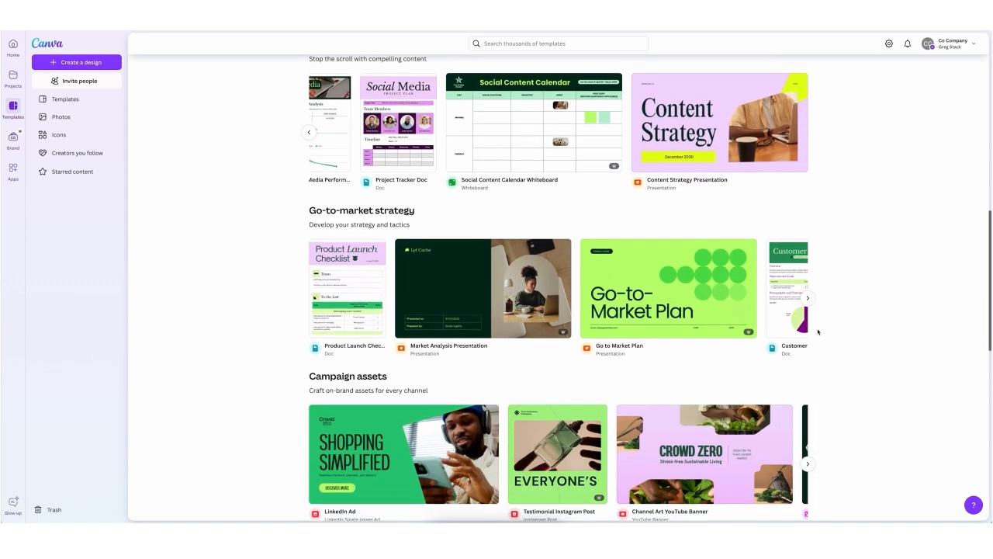
{"action": "scroll", "coordinate": [799, 329], "scroll_direction": "down", "scroll_amount": 2}
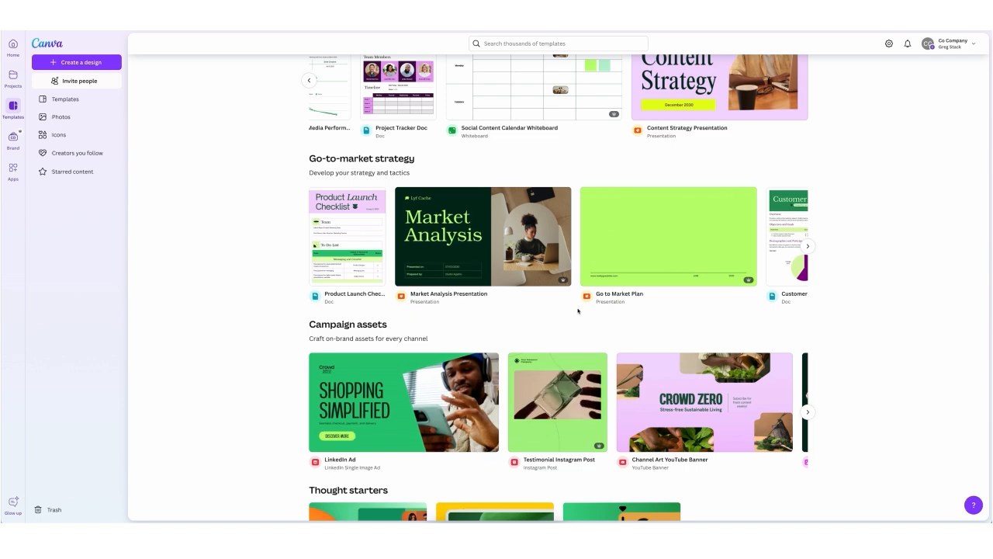
{"action": "scroll", "coordinate": [578, 310], "scroll_direction": "down", "scroll_amount": 2}
Step: Review the Social media and Lifecycle marketing templates again on the way back to the Campaign management collection
{"action": "scroll", "coordinate": [578, 310], "scroll_direction": "up", "scroll_amount": 2}
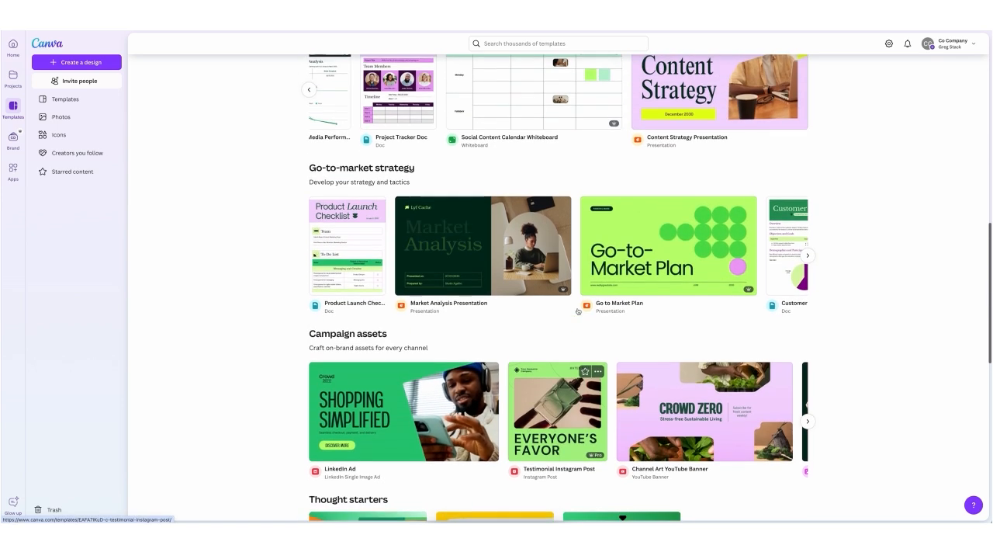
{"action": "scroll", "coordinate": [577, 310], "scroll_direction": "up", "scroll_amount": 3}
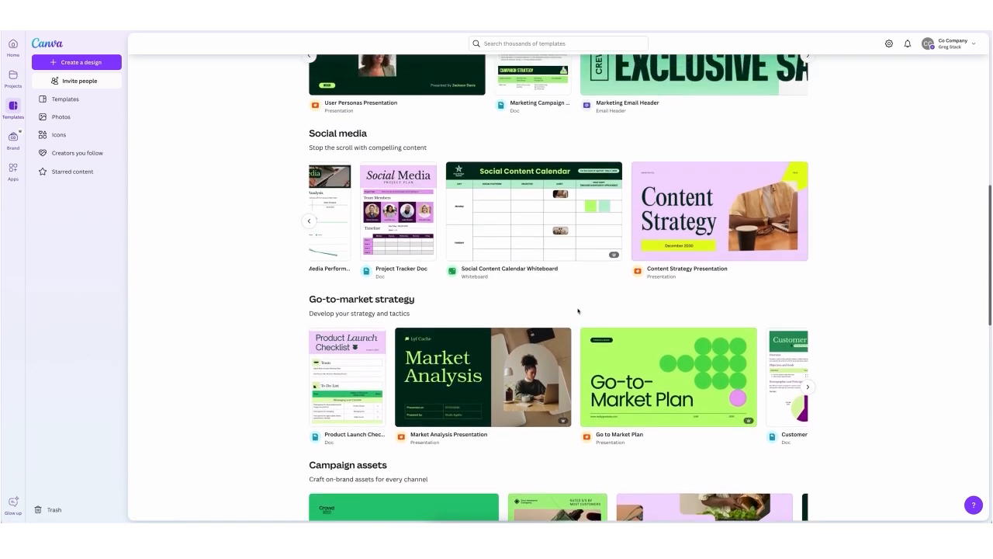
{"action": "scroll", "coordinate": [577, 311], "scroll_direction": "up", "scroll_amount": 1}
{"action": "left_click", "coordinate": [308, 281]}
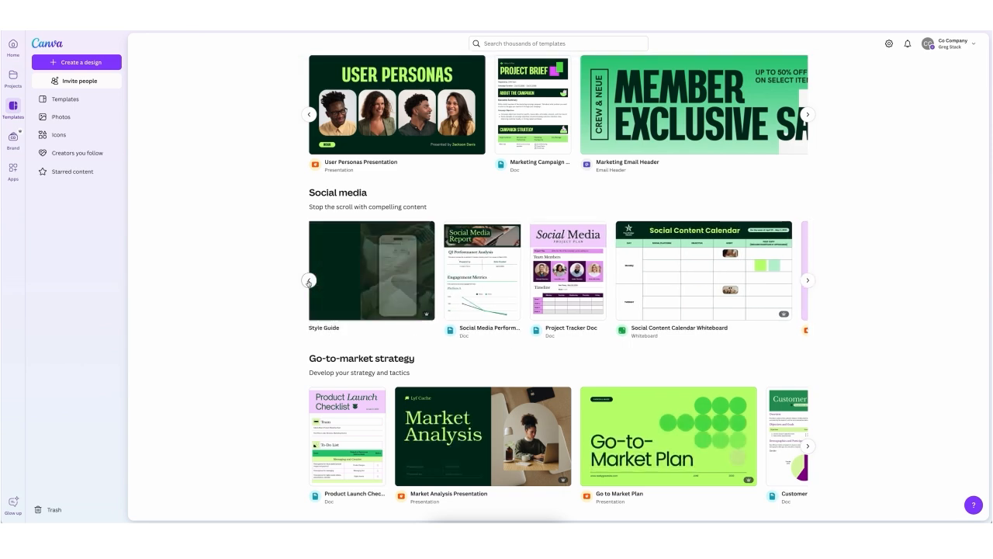
{"action": "scroll", "coordinate": [334, 295], "scroll_direction": "up", "scroll_amount": 4}
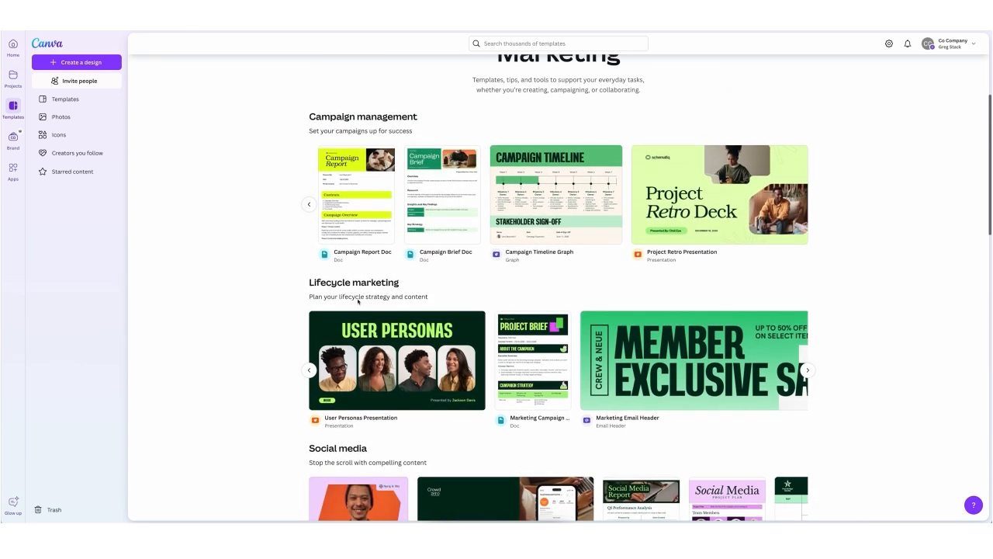
{"action": "scroll", "coordinate": [361, 296], "scroll_direction": "down", "scroll_amount": 1}
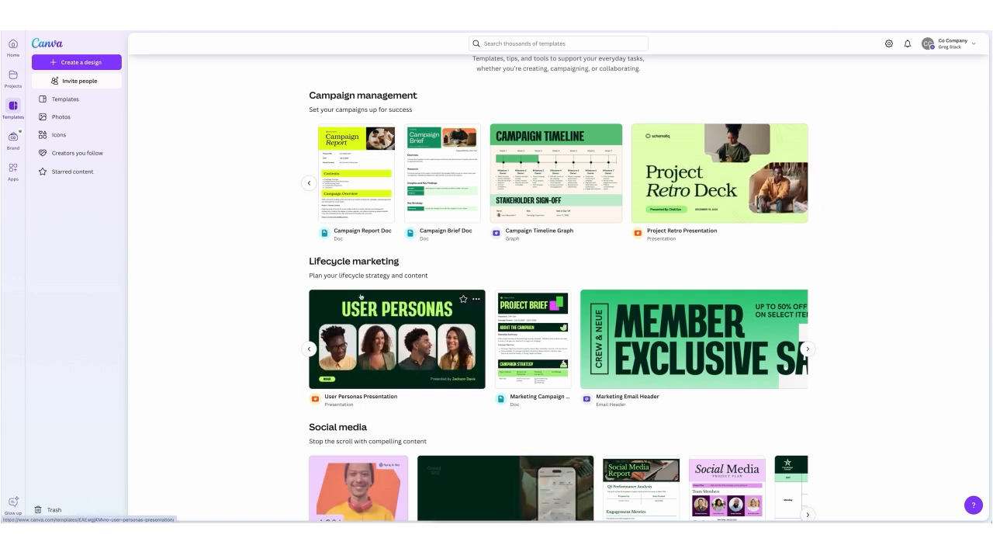
{"action": "scroll", "coordinate": [361, 296], "scroll_direction": "up", "scroll_amount": 1}
{"action": "scroll", "coordinate": [361, 295], "scroll_direction": "up", "scroll_amount": 3}
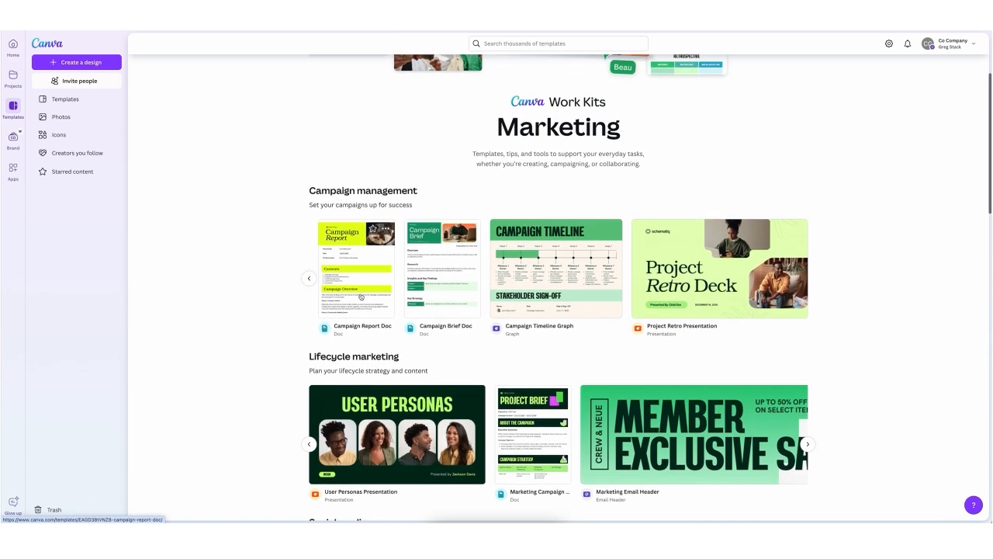
{"action": "scroll", "coordinate": [361, 296], "scroll_direction": "up", "scroll_amount": 2}
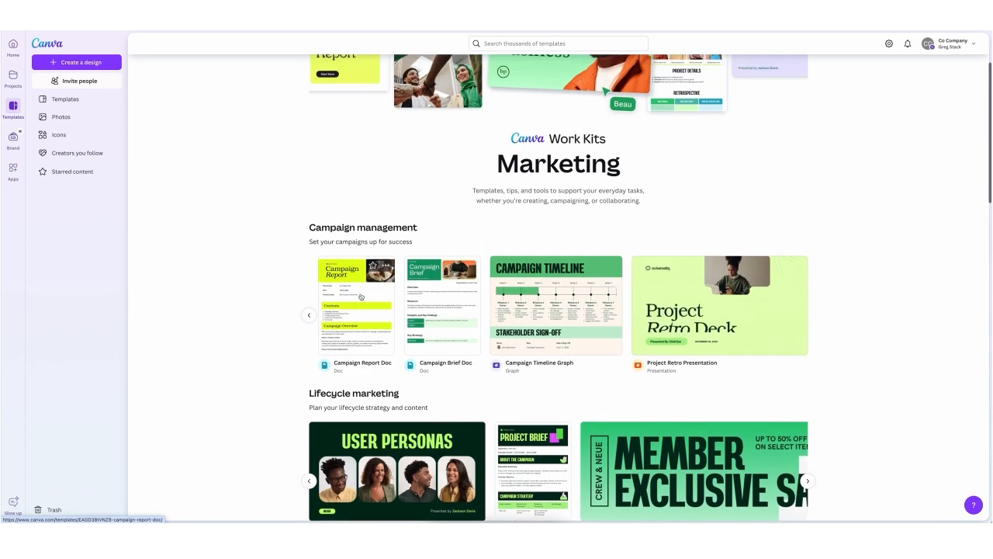
Step: Create a new presentation from the Campaign Strategy Presentation template in the Campaign management collection
{"action": "left_click", "coordinate": [309, 315]}
{"action": "left_click", "coordinate": [309, 314]}
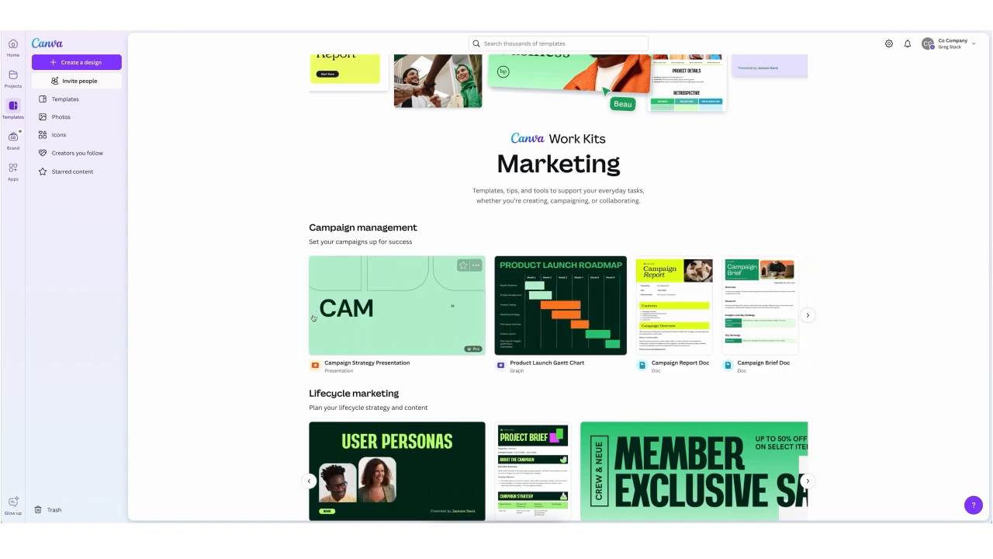
{"action": "left_click", "coordinate": [393, 304]}
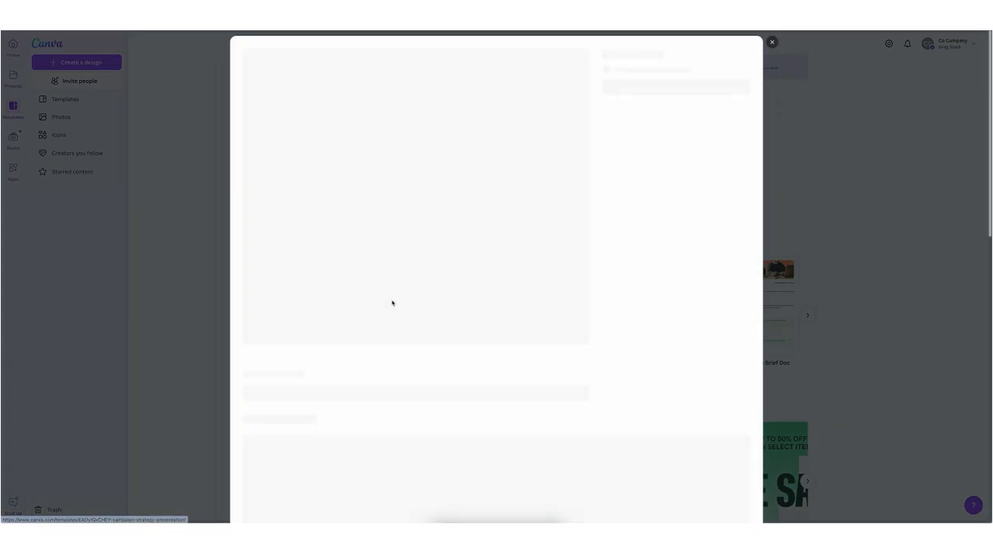
{"action": "left_click", "coordinate": [631, 139]}
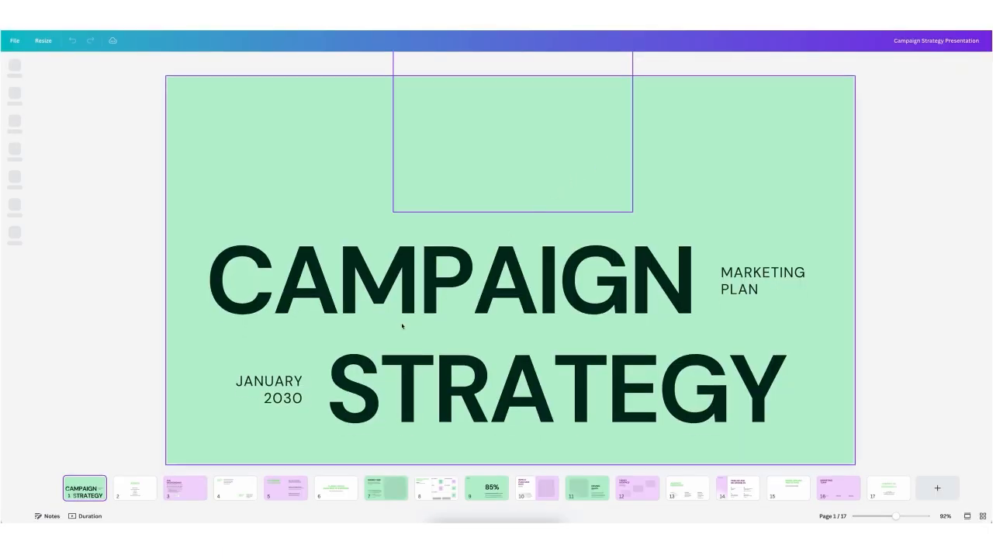
Step: Look through the new presentation's slides from page 3 to page 9
{"action": "left_click", "coordinate": [180, 492]}
{"action": "key", "text": "Right"}
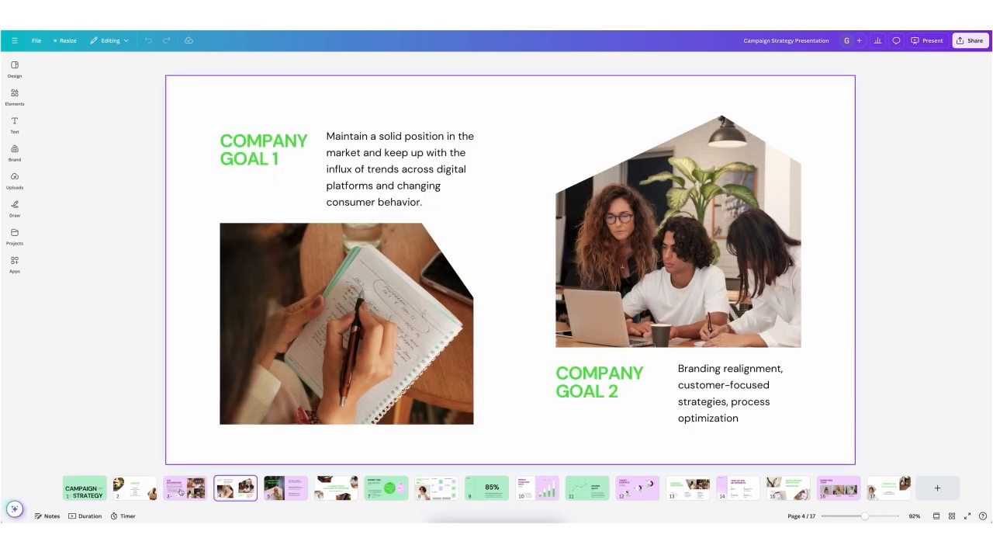
{"action": "key", "text": "Right"}
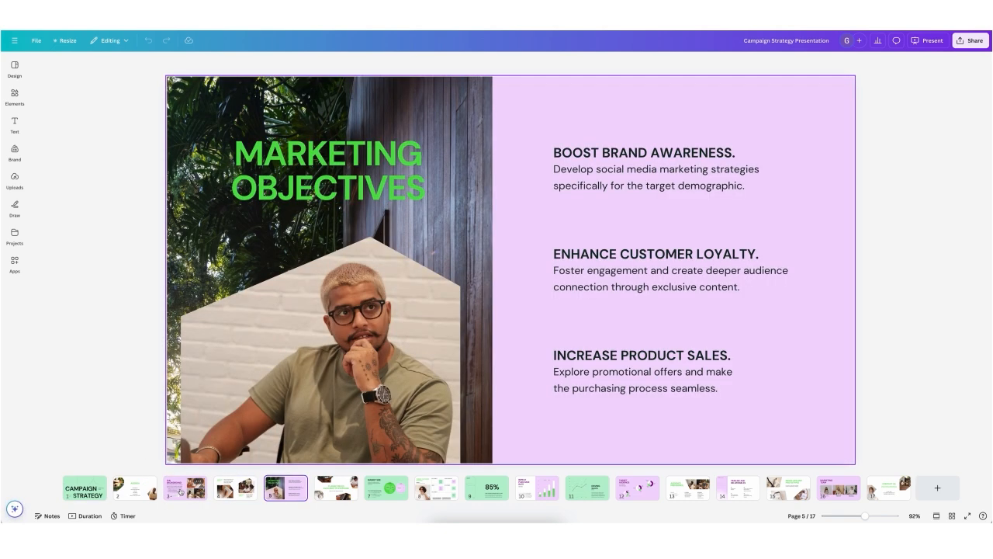
{"action": "key", "text": "Right"}
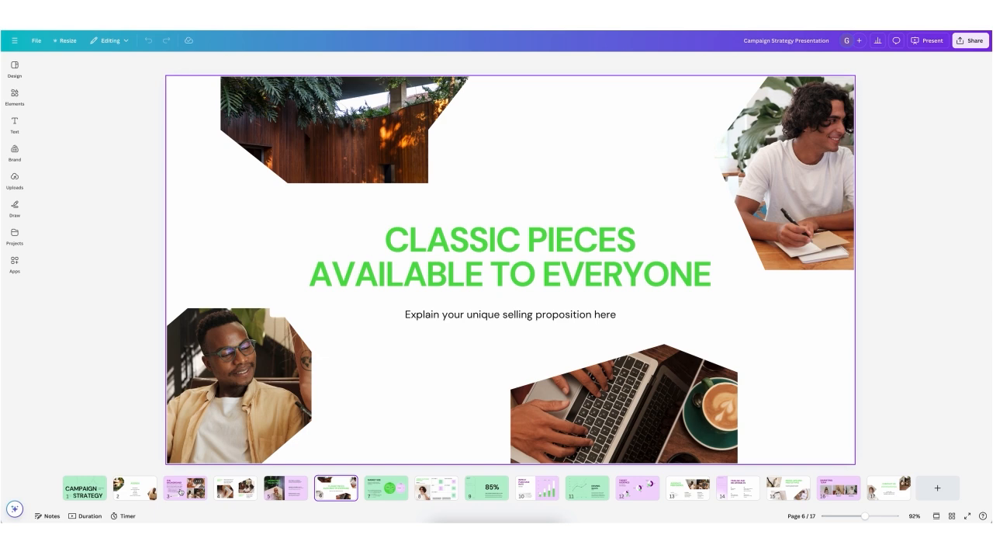
{"action": "key", "text": "Right"}
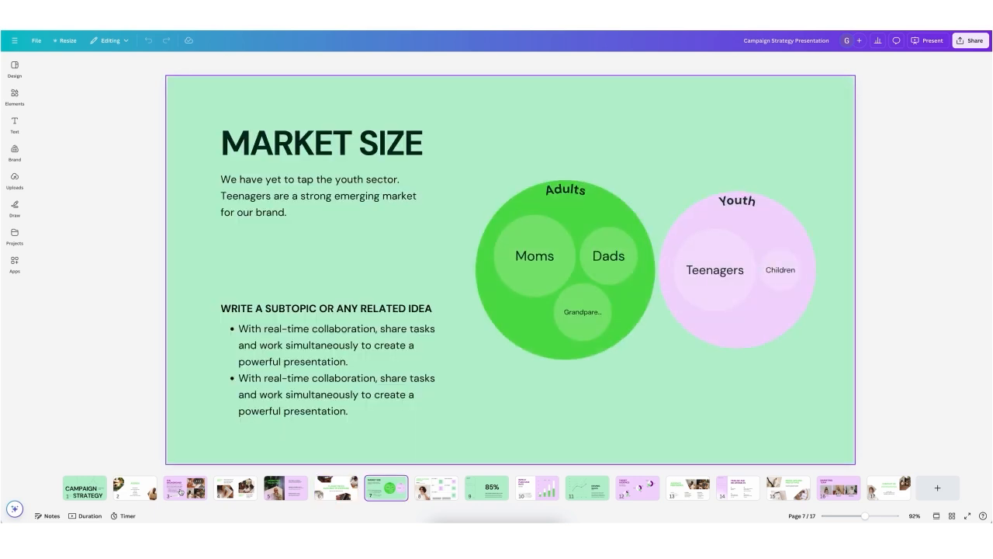
{"action": "key", "text": "Right"}
{"action": "key", "text": "Right"}
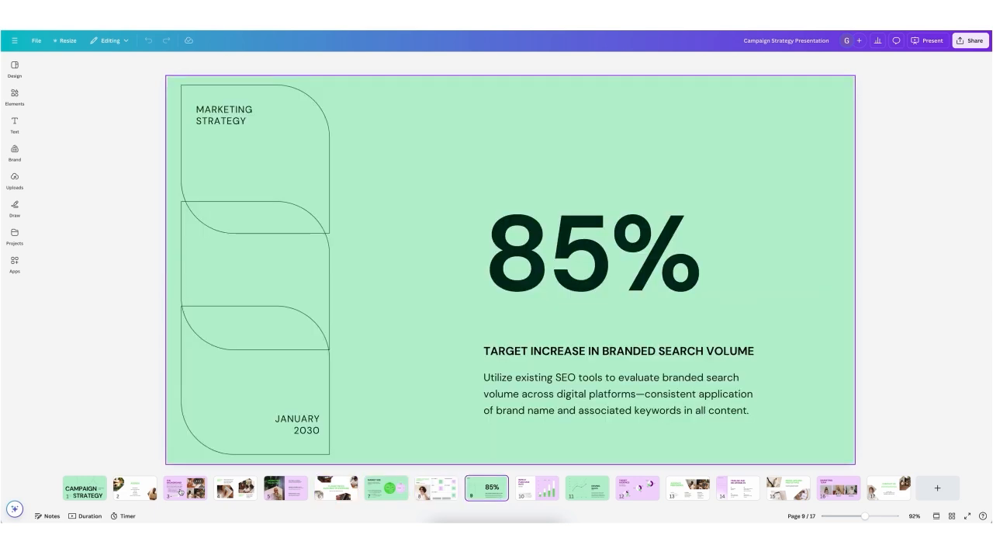